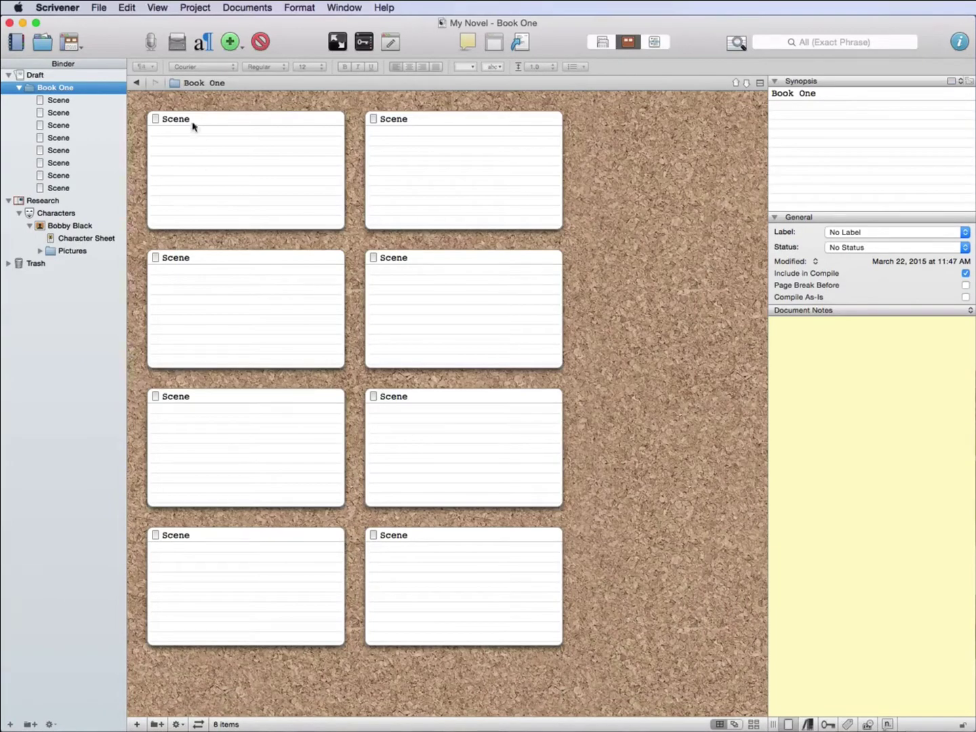
Step: Open Book One's first, empty Scene document in the text editor
click(92, 101)
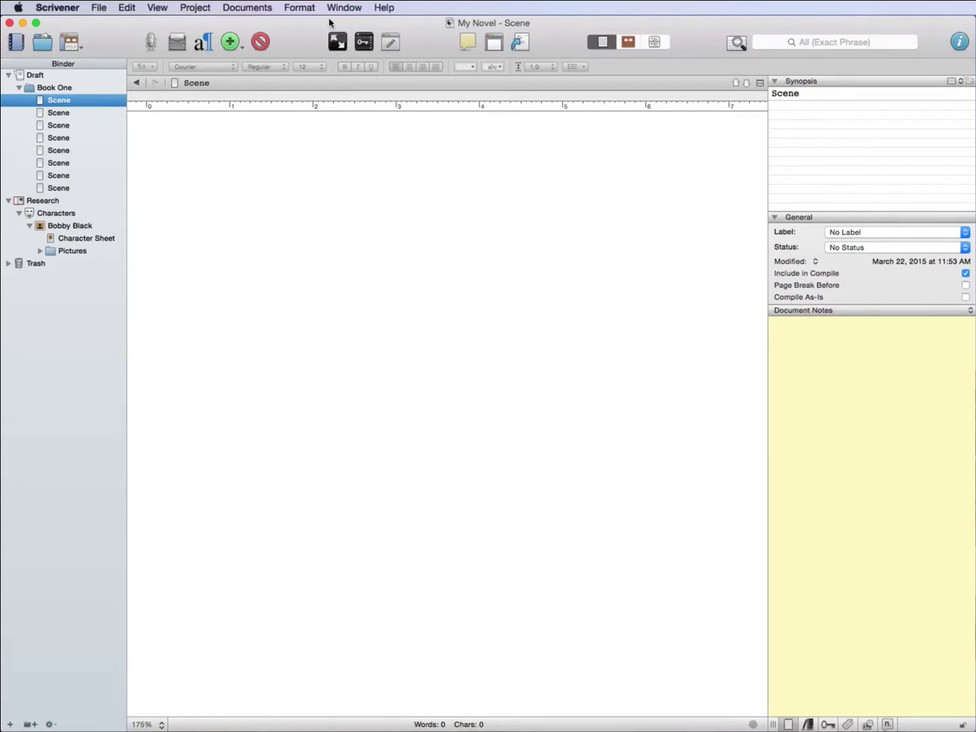
Step: Bring up Meta-Data Settings and look over the Labels, Status and Custom Meta-Data lists
key(alt+super+comma)
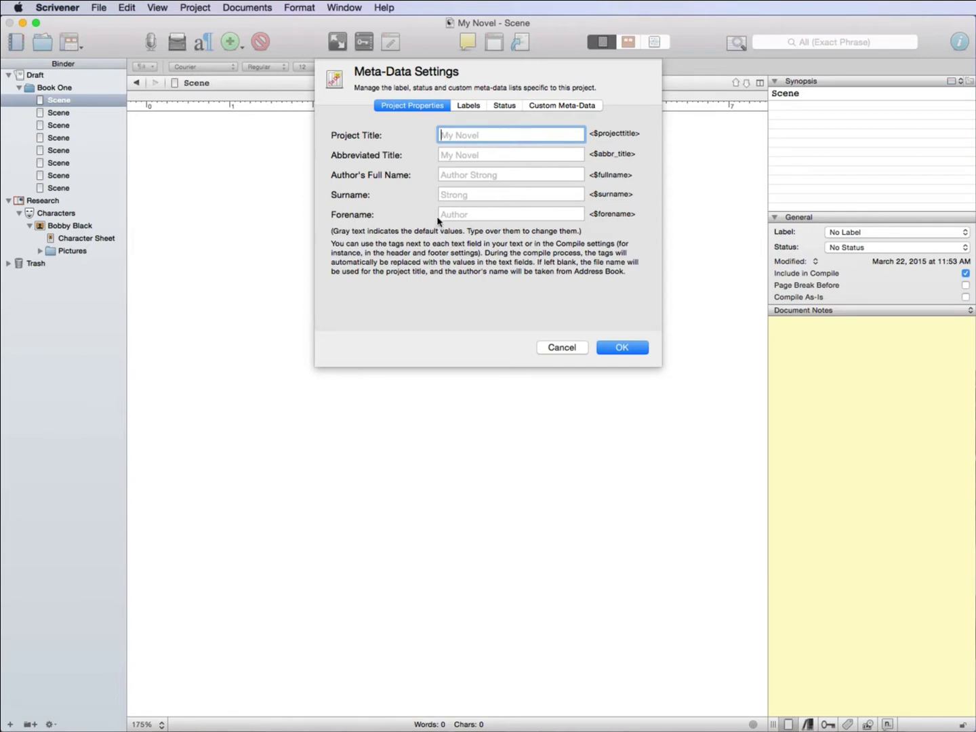
click(470, 106)
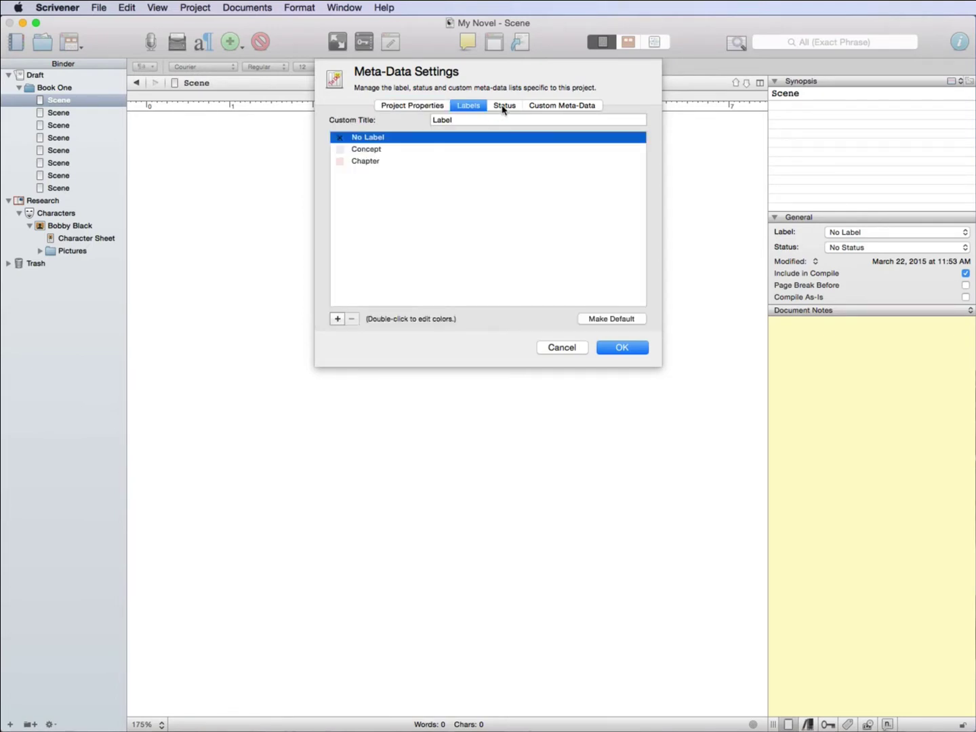
click(506, 106)
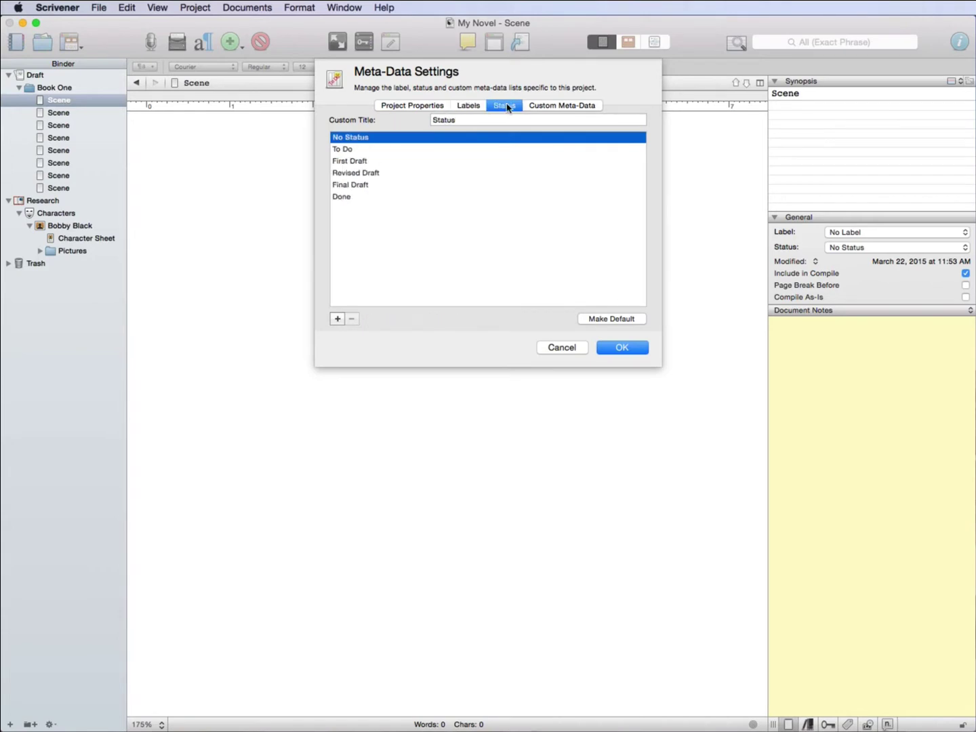
click(560, 106)
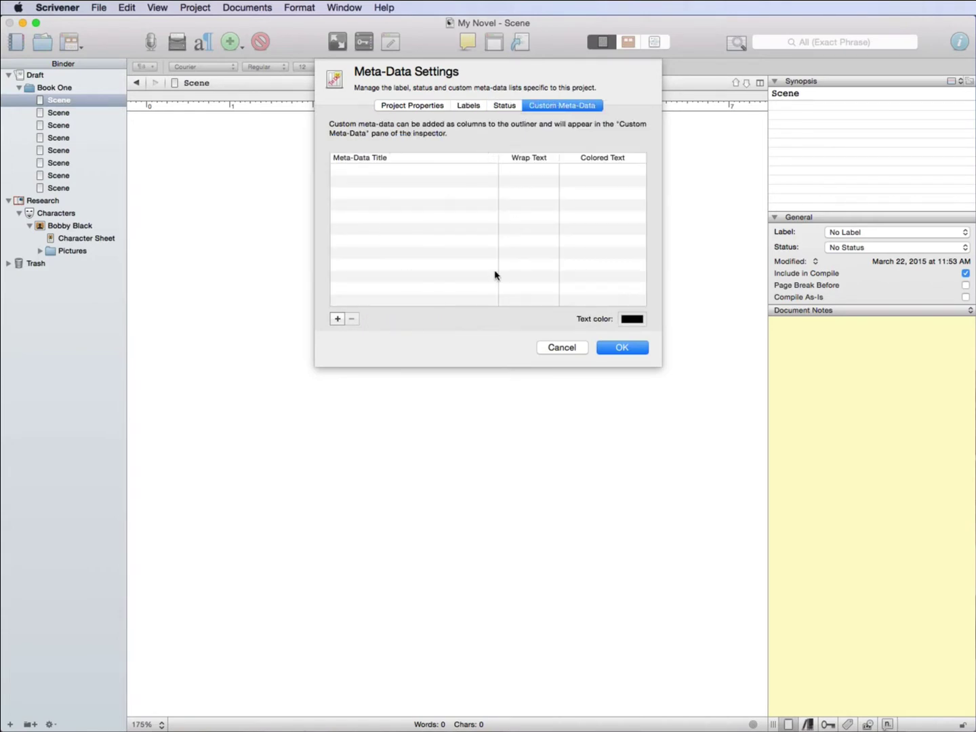
click(468, 105)
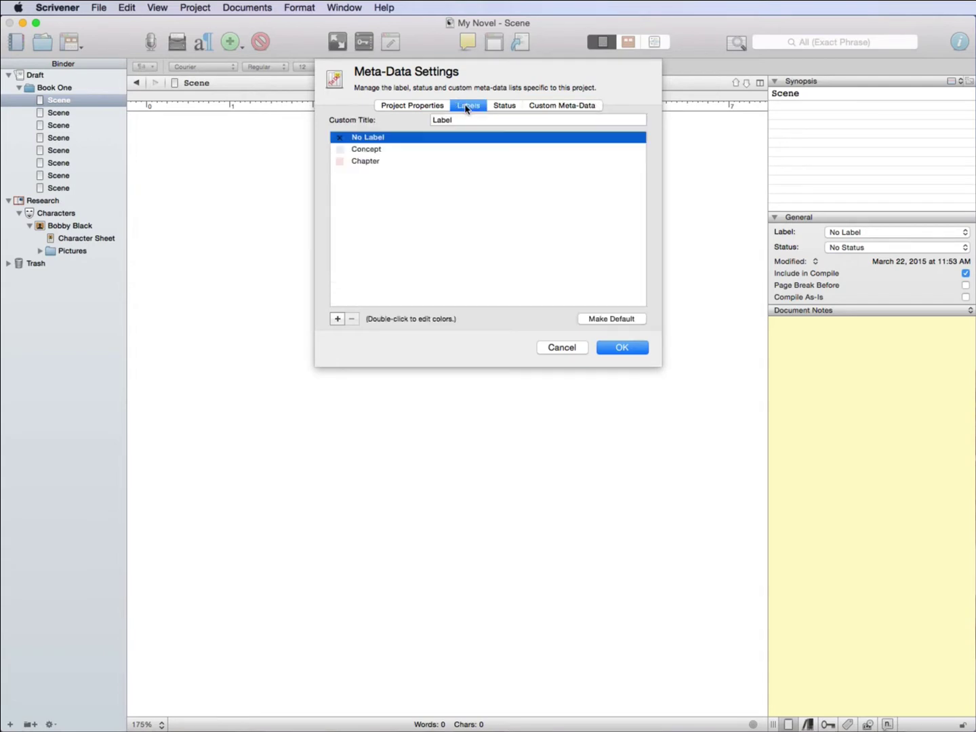
click(504, 106)
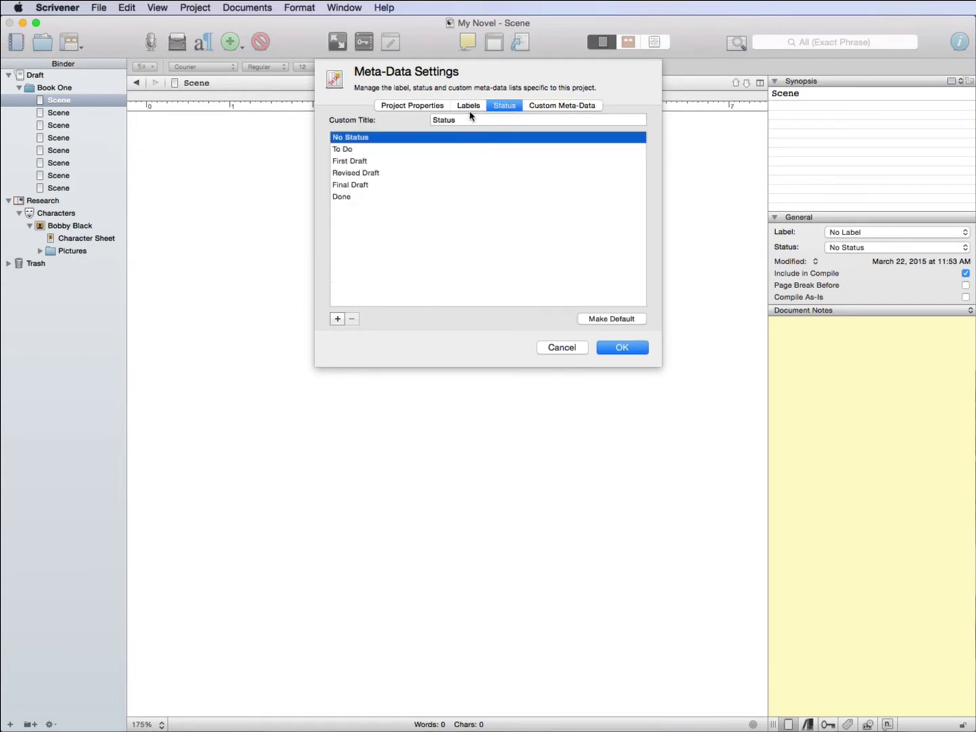
click(468, 106)
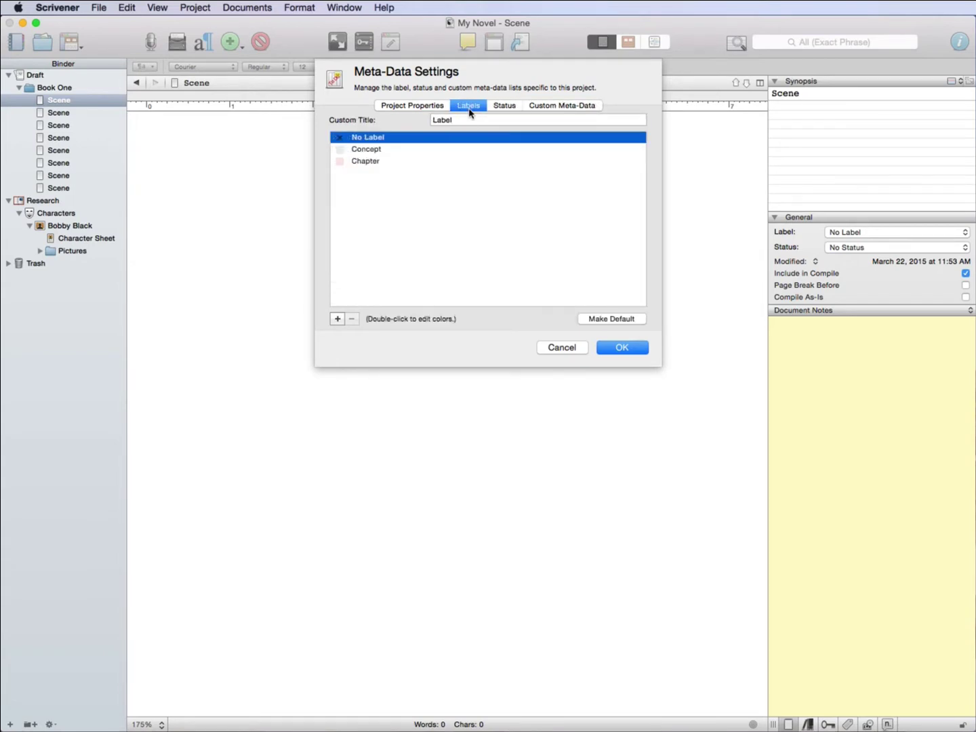
Step: Delete the Concept and Chapter labels, leaving only No Label
click(447, 162)
click(437, 152)
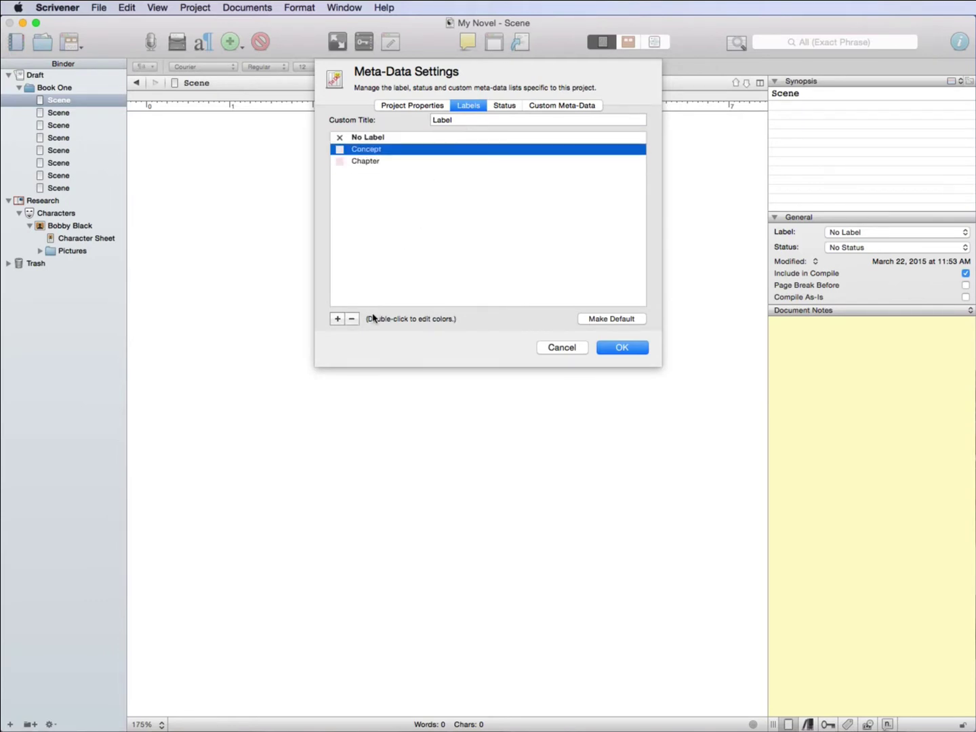
click(352, 320)
click(353, 320)
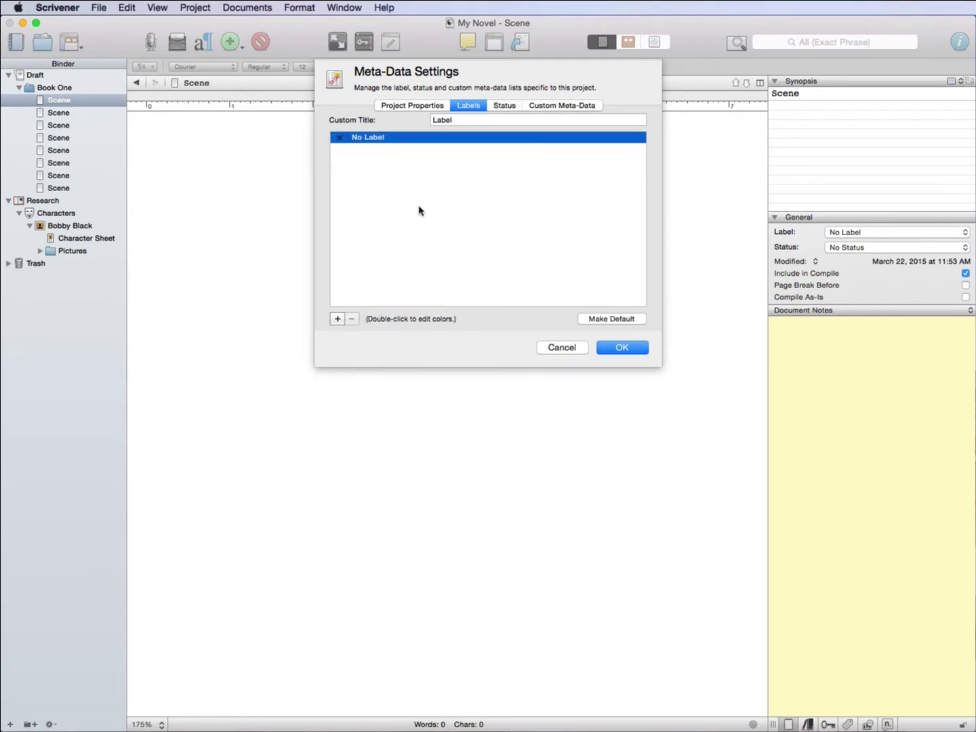
click(516, 107)
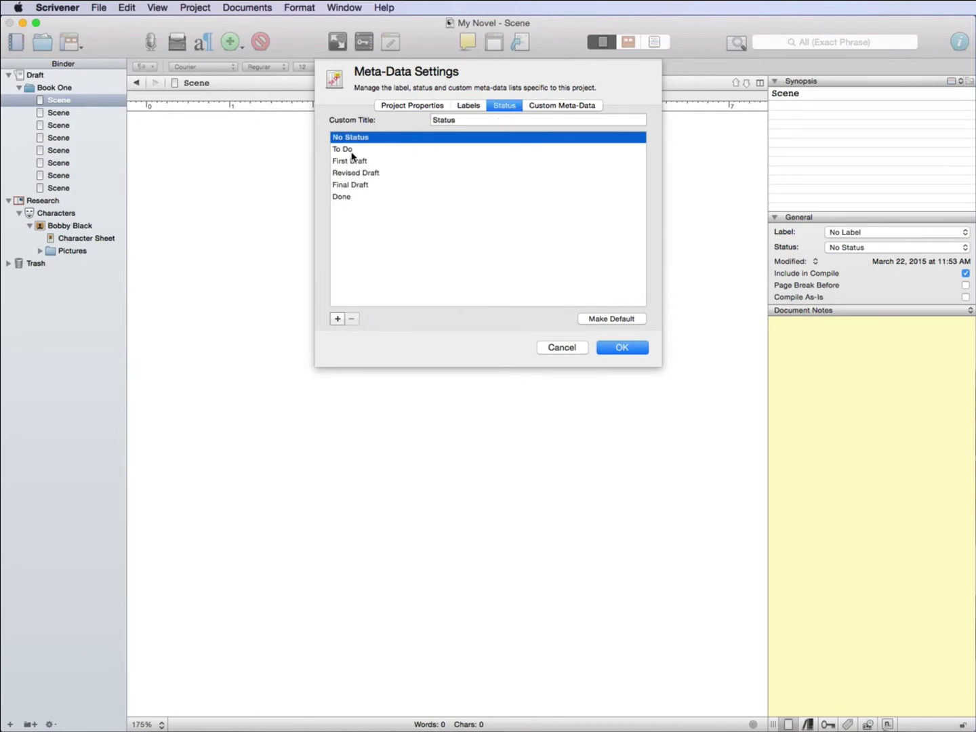
click(469, 105)
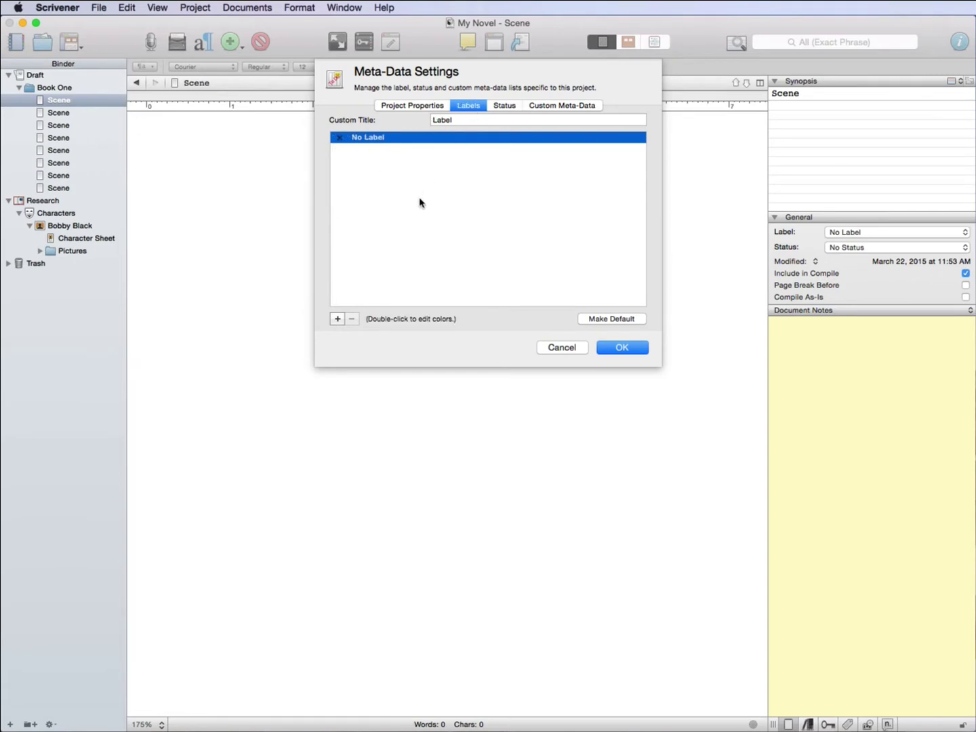
Step: Add the labels First Draft, Revised Draft and Outlined
click(339, 319)
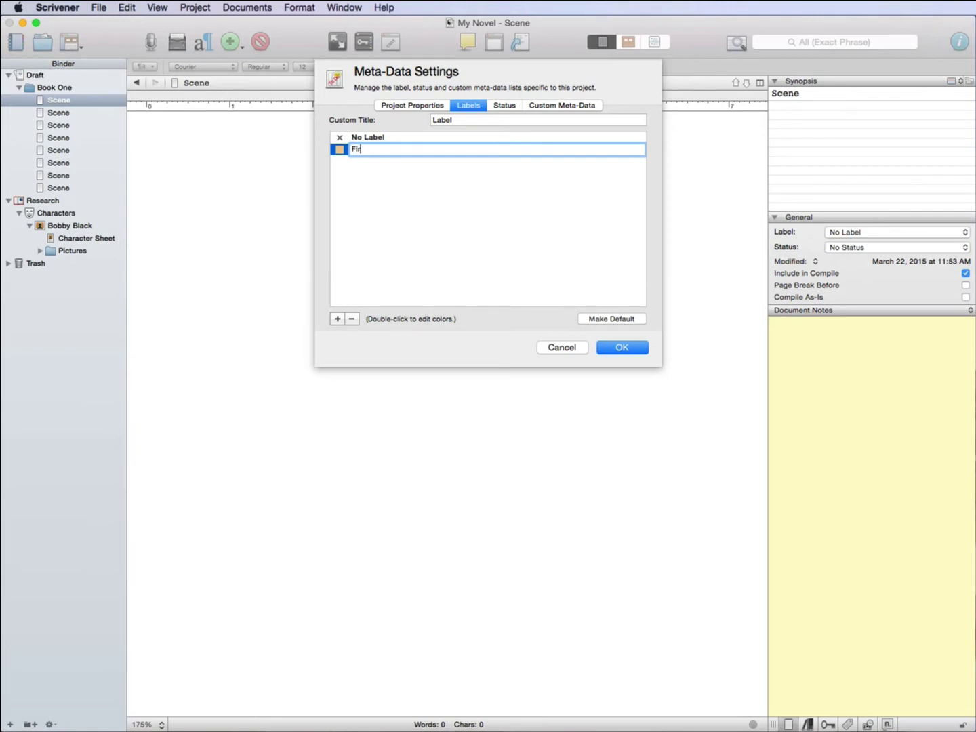
text(First Draft)
key(Return)
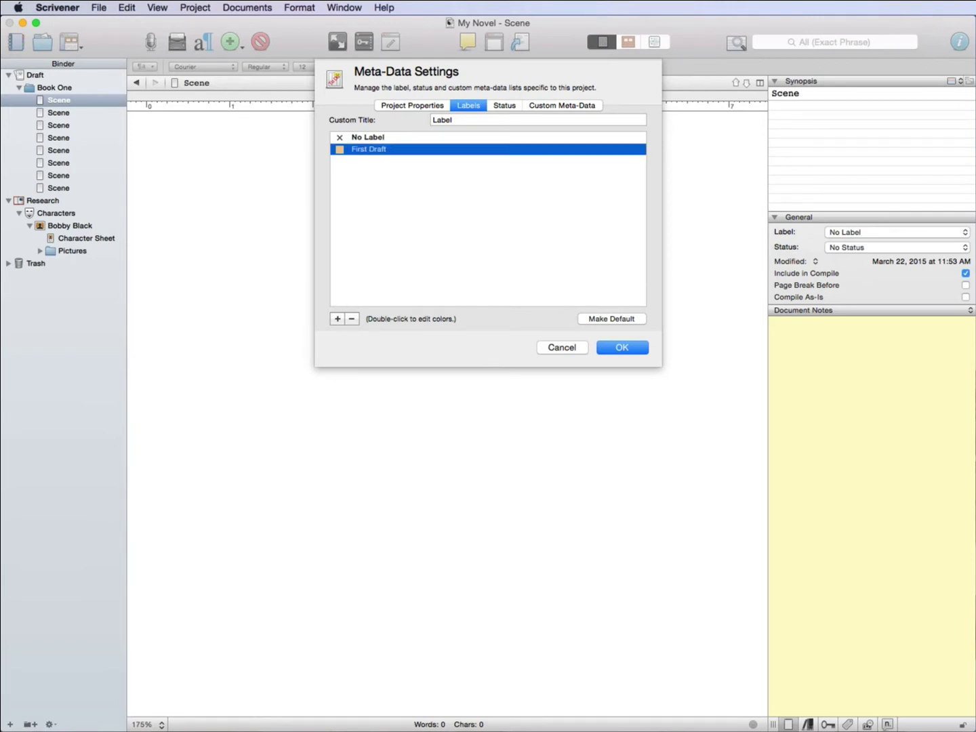
click(336, 317)
text(Re)
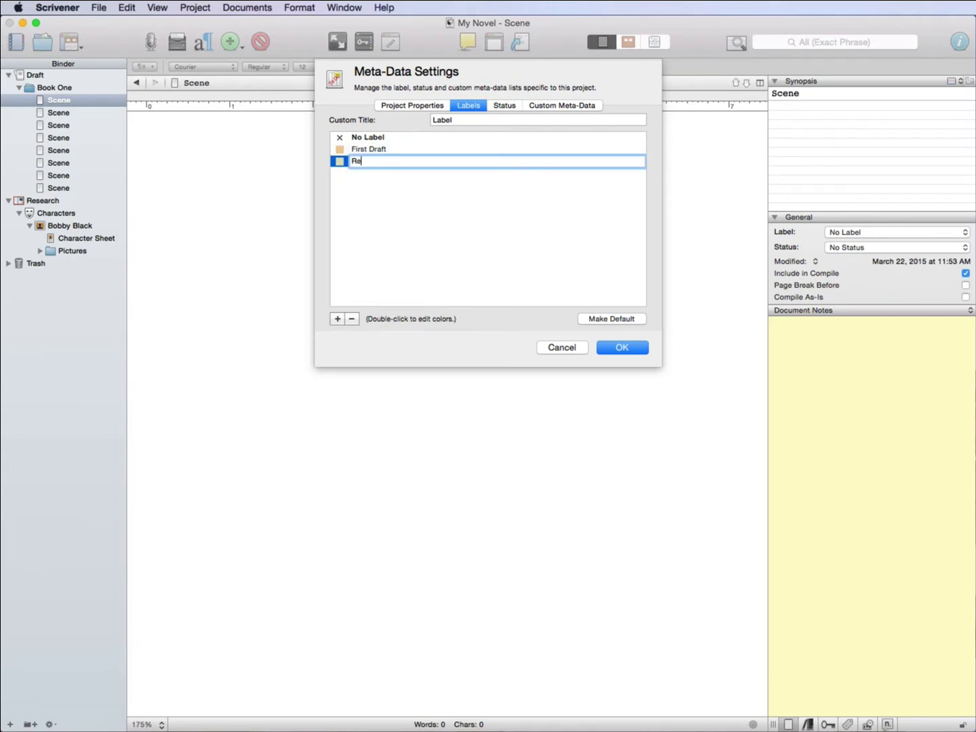
text(vised Draft)
key(Return)
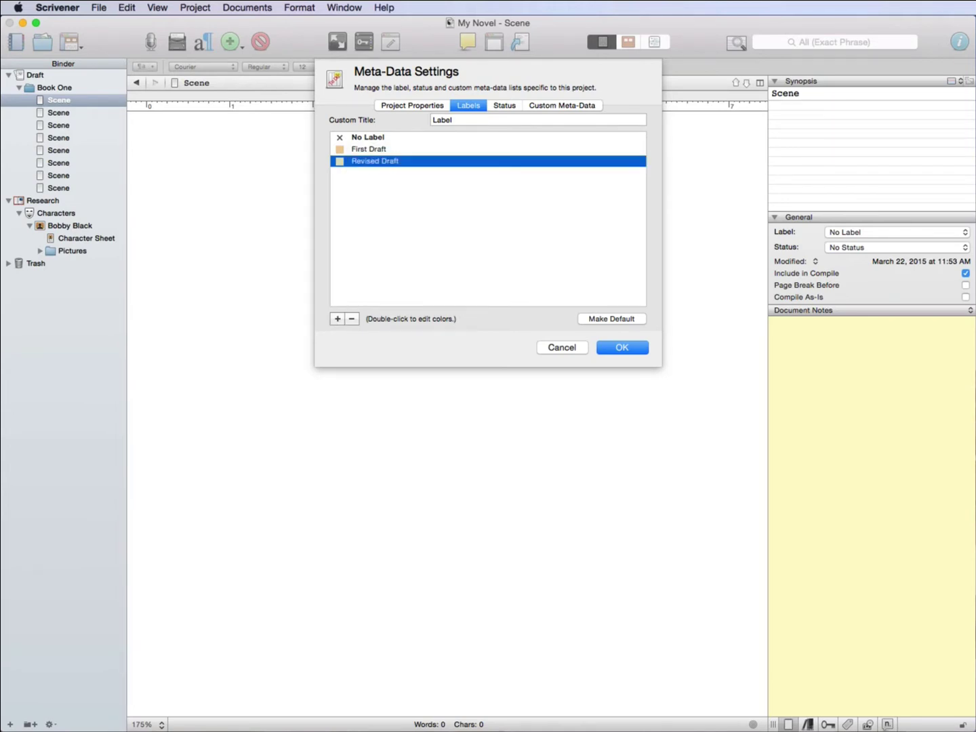
click(337, 318)
text(Outlined)
key(Return)
Step: Add the labels Proofread, Final Copy, Has Issues and To Be Removed
click(336, 319)
text(Proofread)
key(Return)
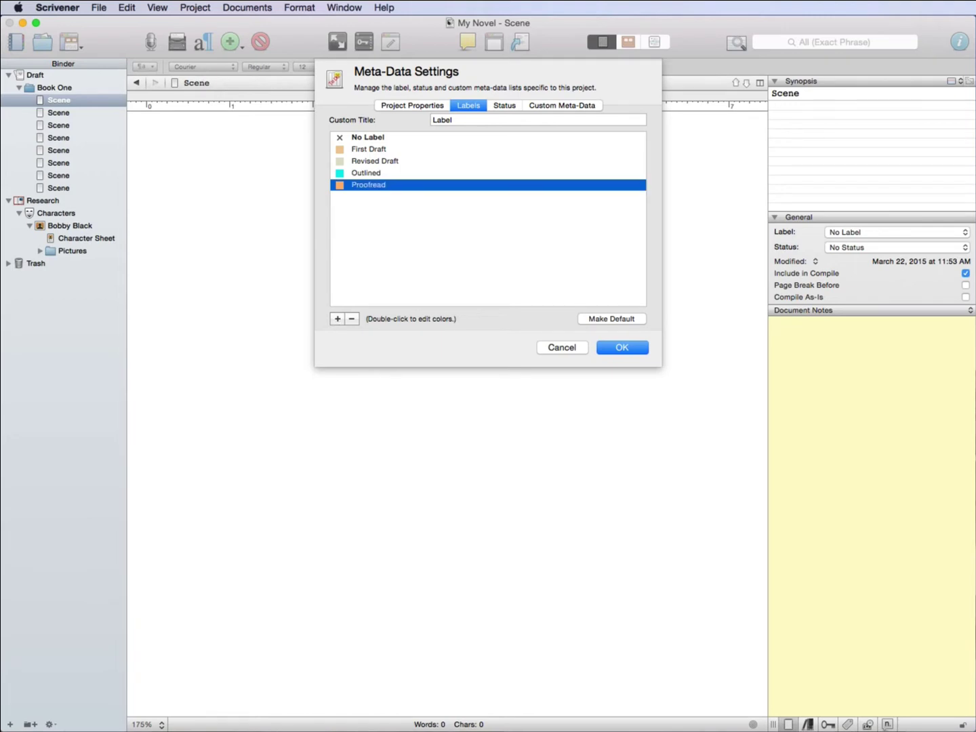
click(336, 318)
text(Final C)
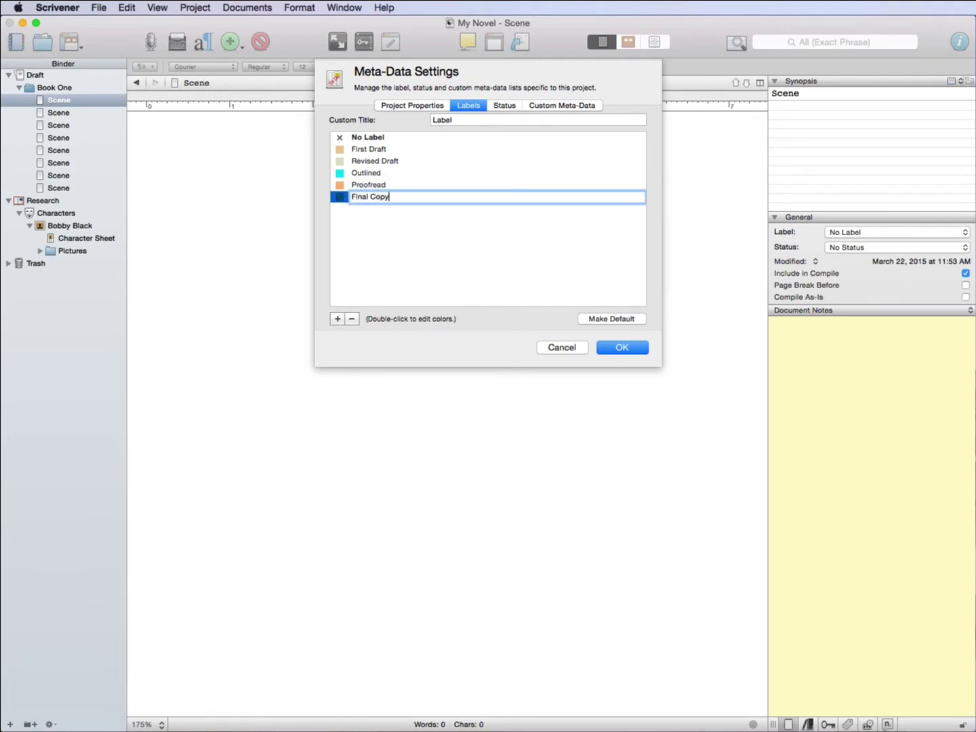
text(opy)
key(Return)
click(336, 318)
text(Has)
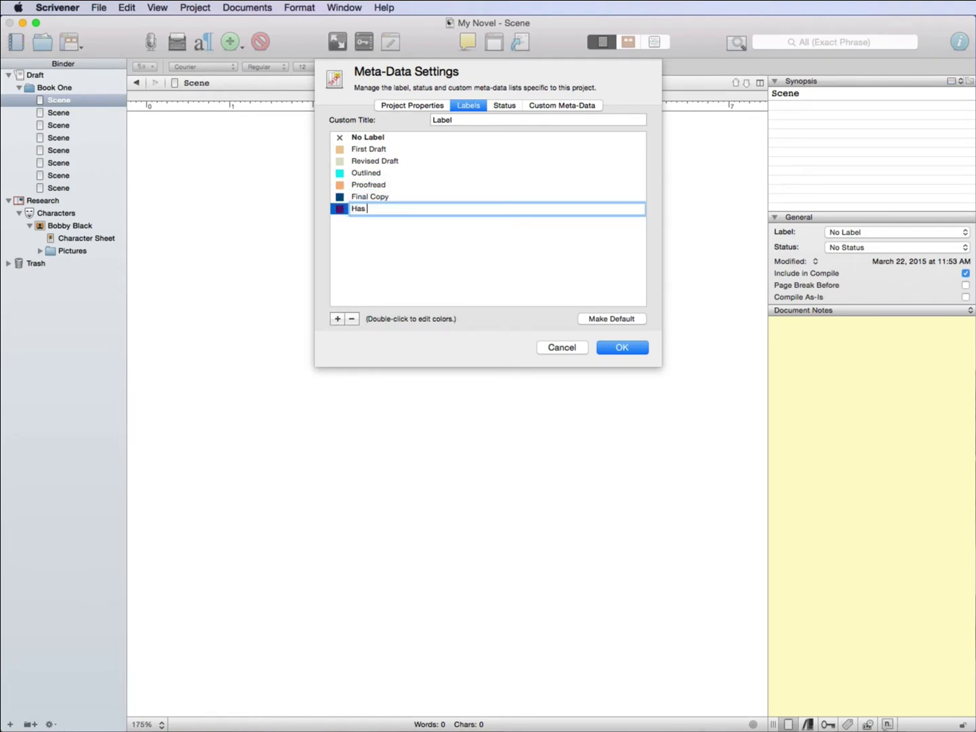
text( Issues)
key(Return)
click(335, 319)
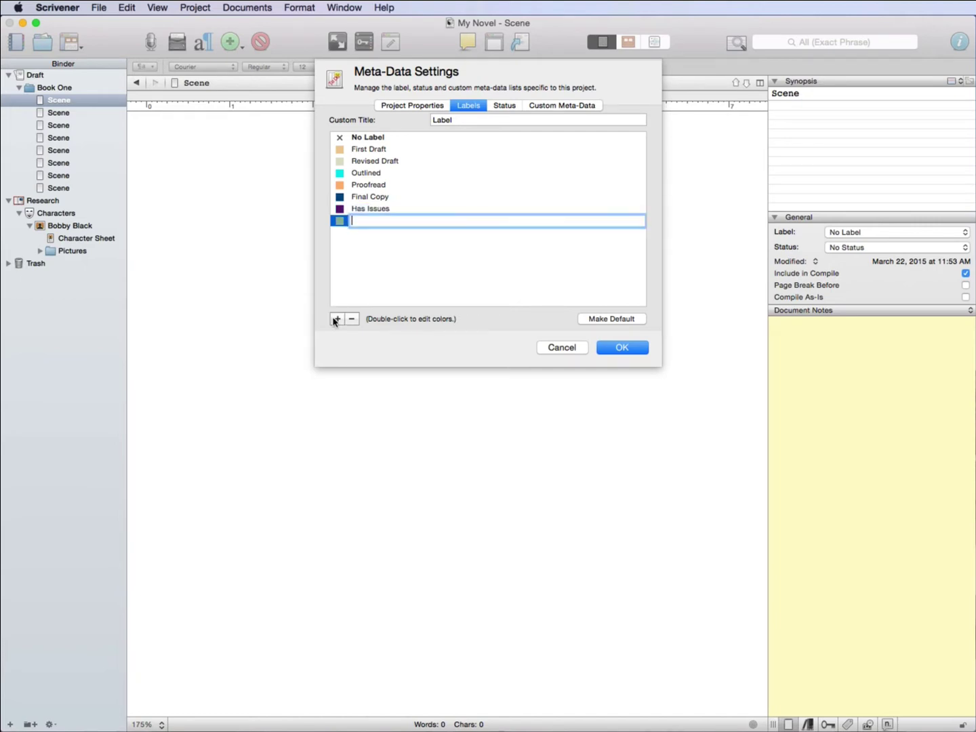
text(To Be Removed)
key(Return)
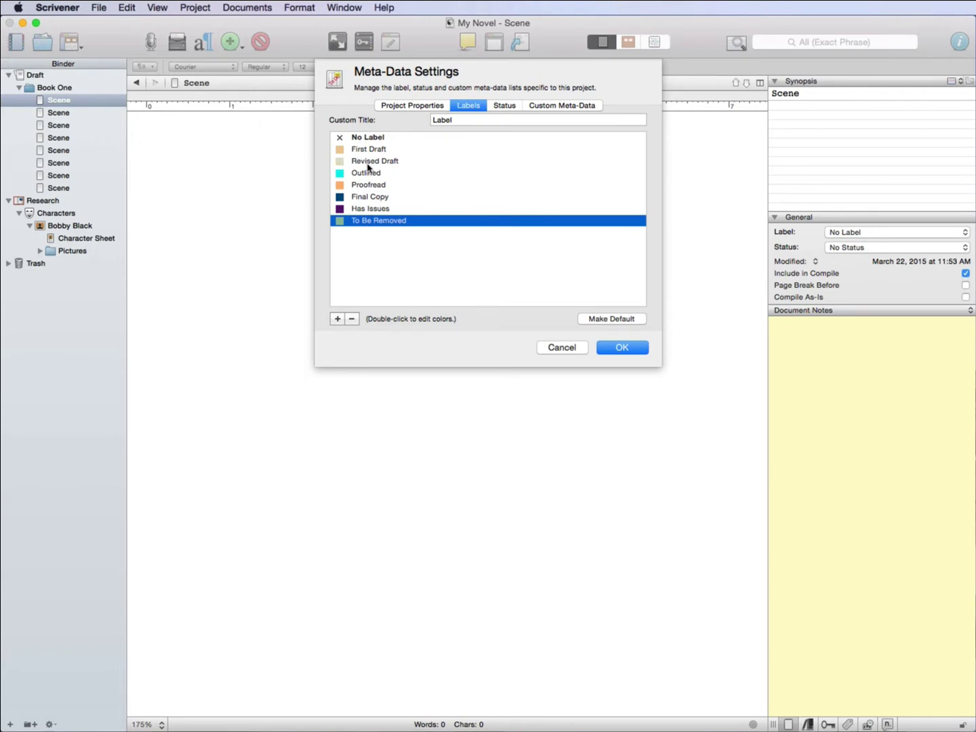
Step: Move Outlined to the top of the list, then colour First Draft yellow and Revised Draft green
drag(370, 175, 374, 145)
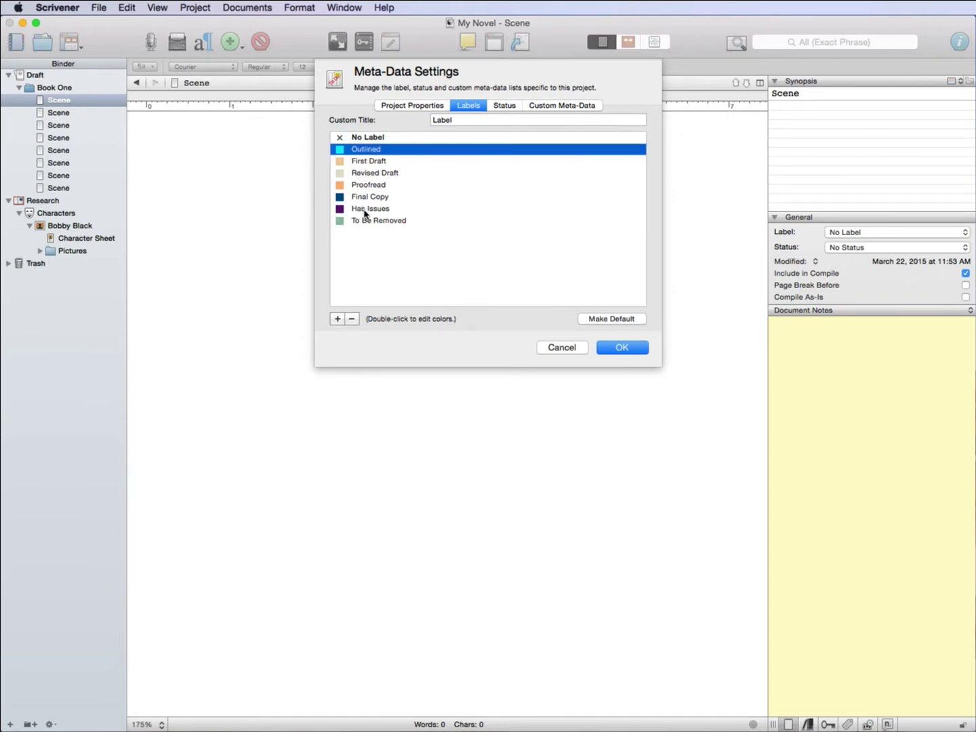
click(344, 163)
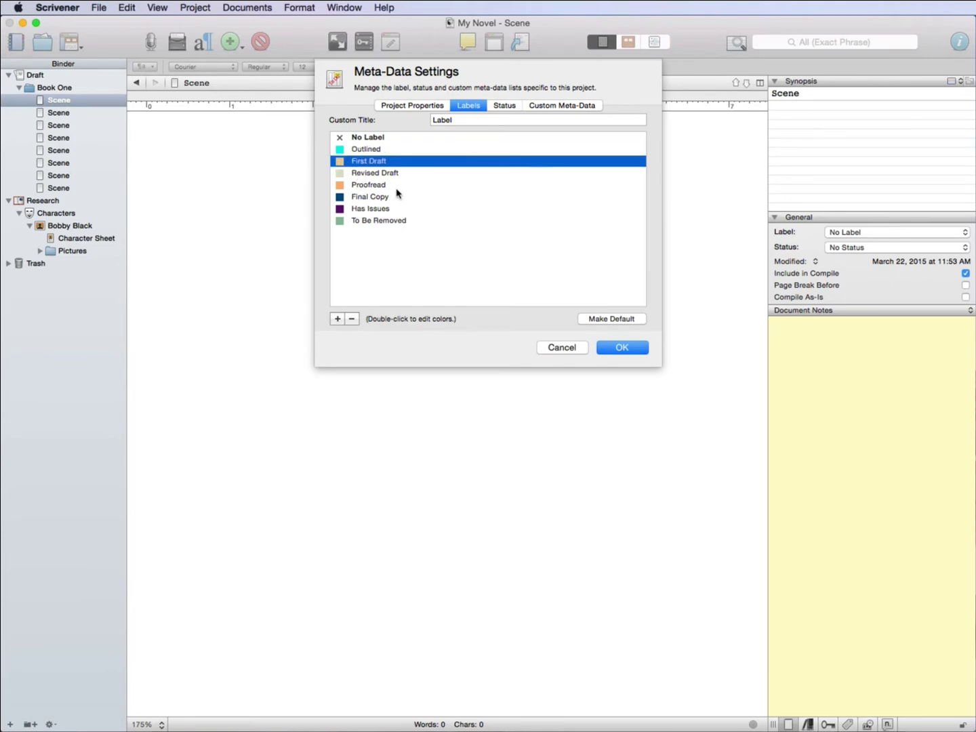
double_click(339, 166)
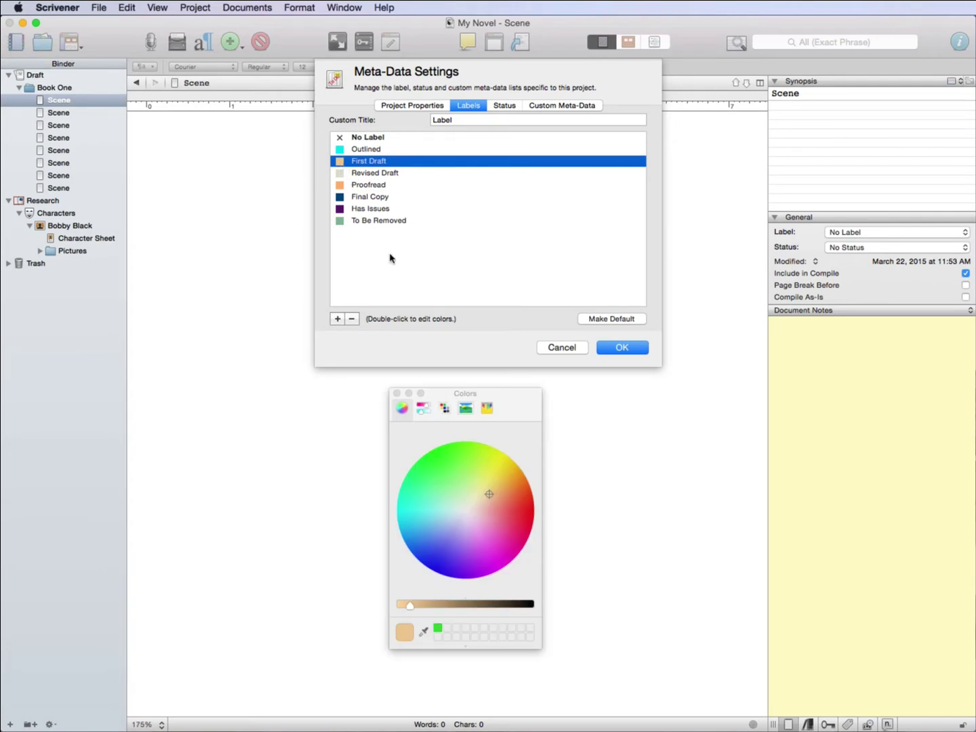
click(486, 491)
drag(486, 491, 490, 467)
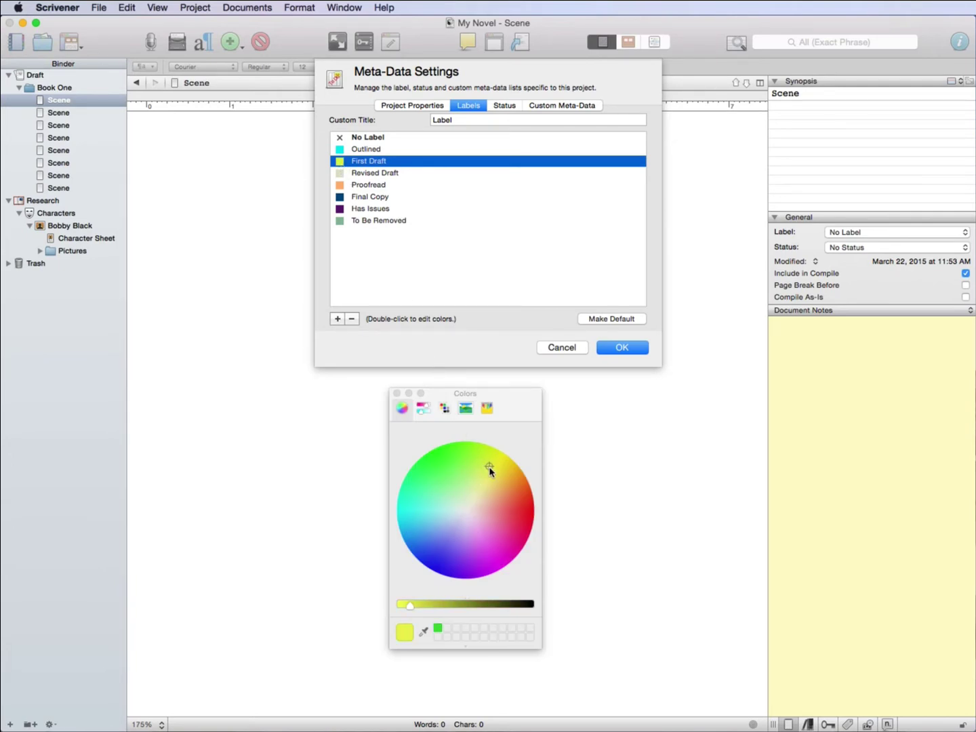
click(396, 394)
double_click(343, 174)
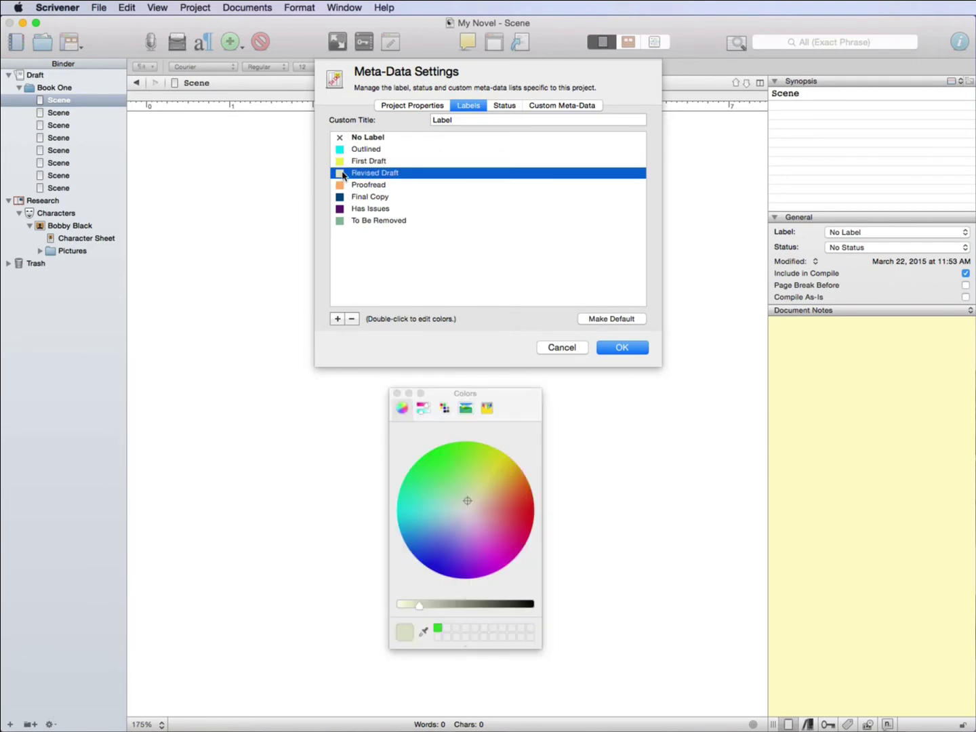
drag(466, 499, 439, 462)
click(398, 393)
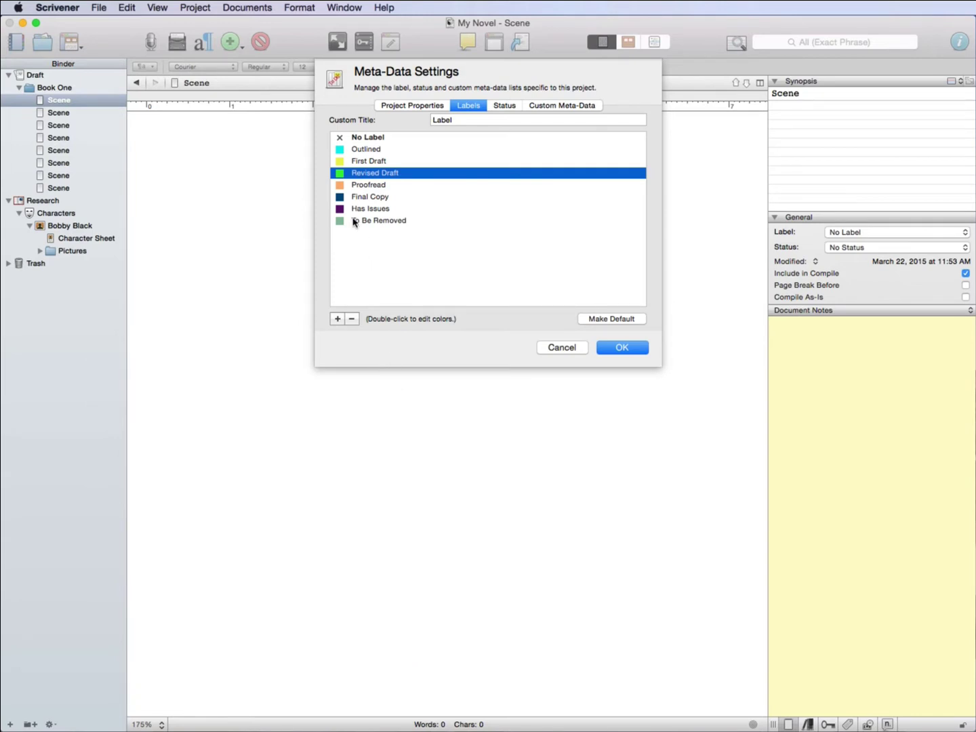
Step: Adjust Proofread's orange shade and recolour Final Copy pink
double_click(340, 186)
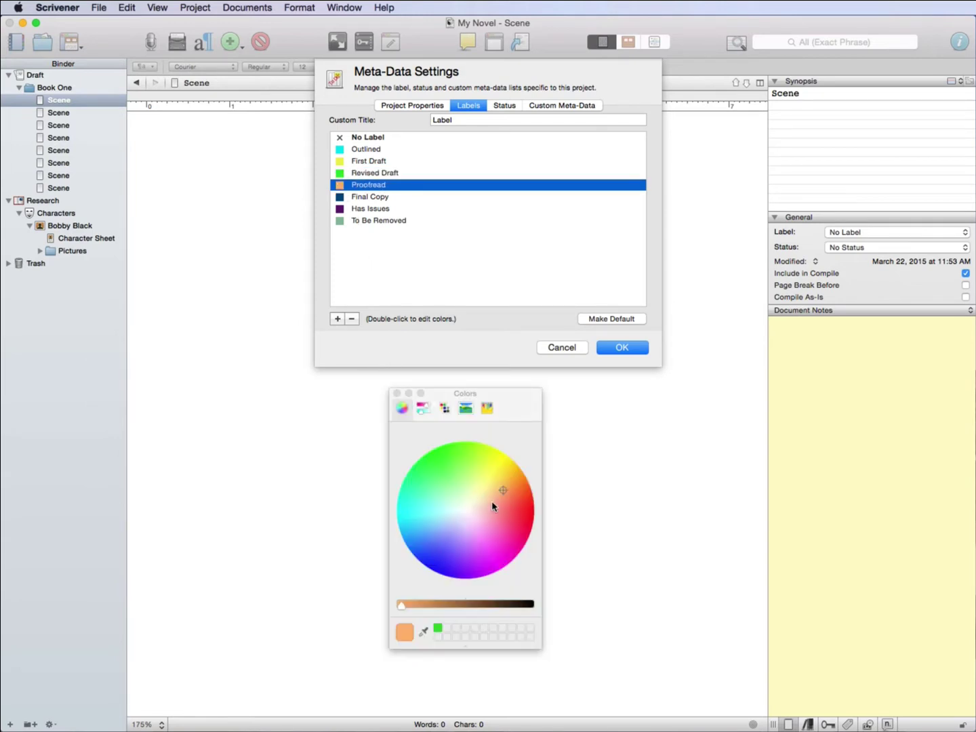
drag(503, 489, 505, 484)
click(396, 394)
double_click(340, 196)
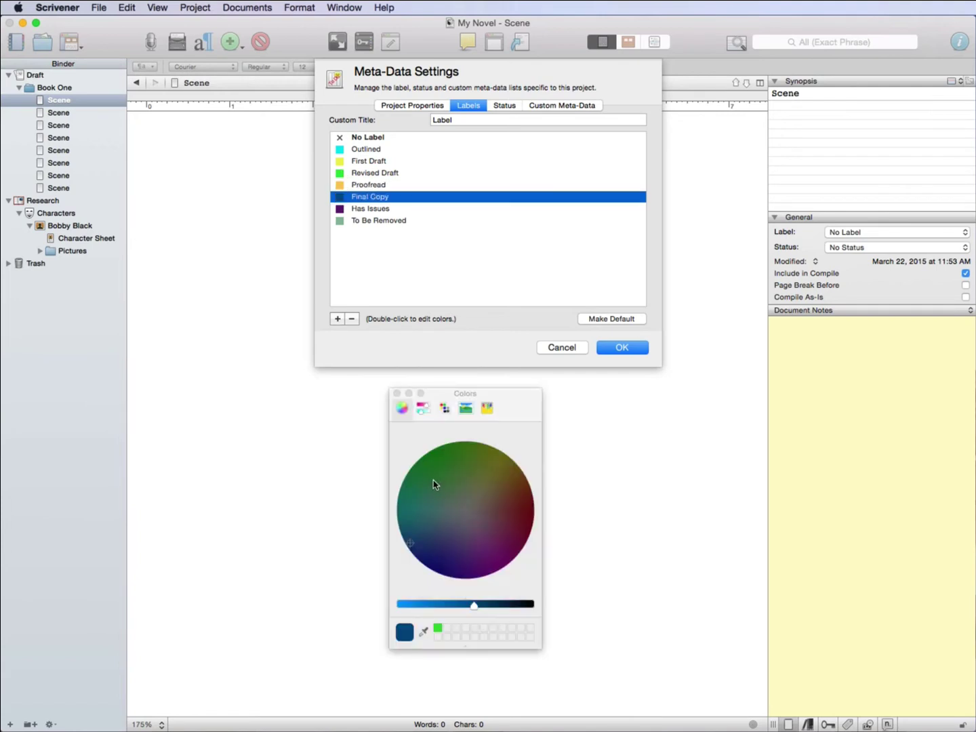
drag(430, 603, 395, 606)
mouse_move(411, 527)
mouse_down()
mouse_move(418, 542)
mouse_move(415, 524)
mouse_move(477, 534)
mouse_move(500, 548)
mouse_move(488, 552)
mouse_up()
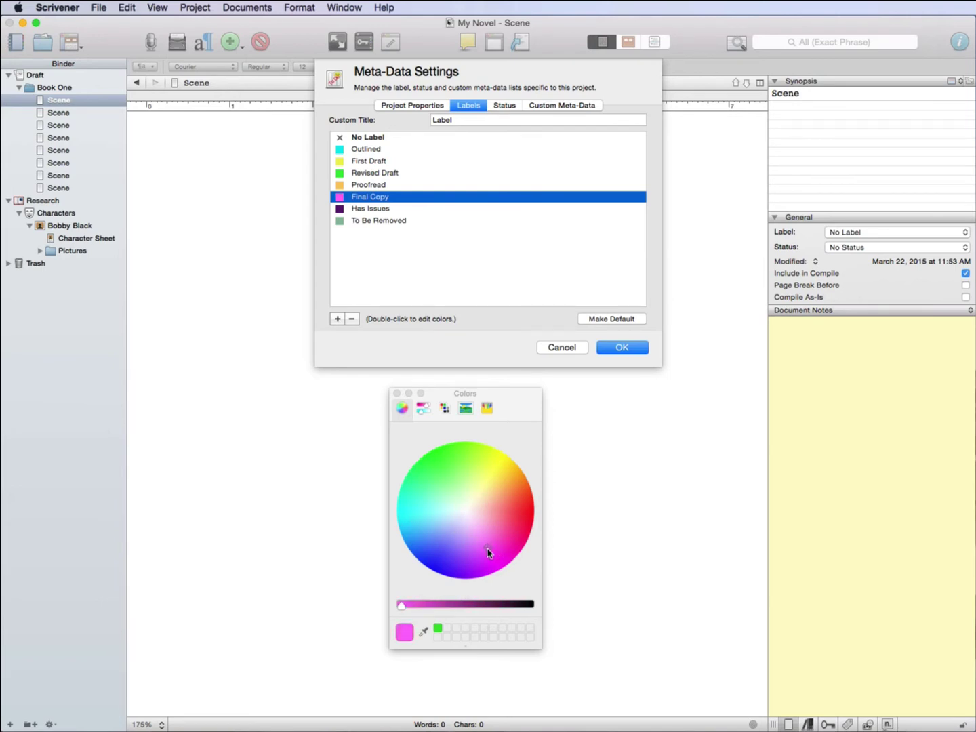
Step: Colour Has Issues red and To Be Removed black
click(338, 212)
double_click(339, 211)
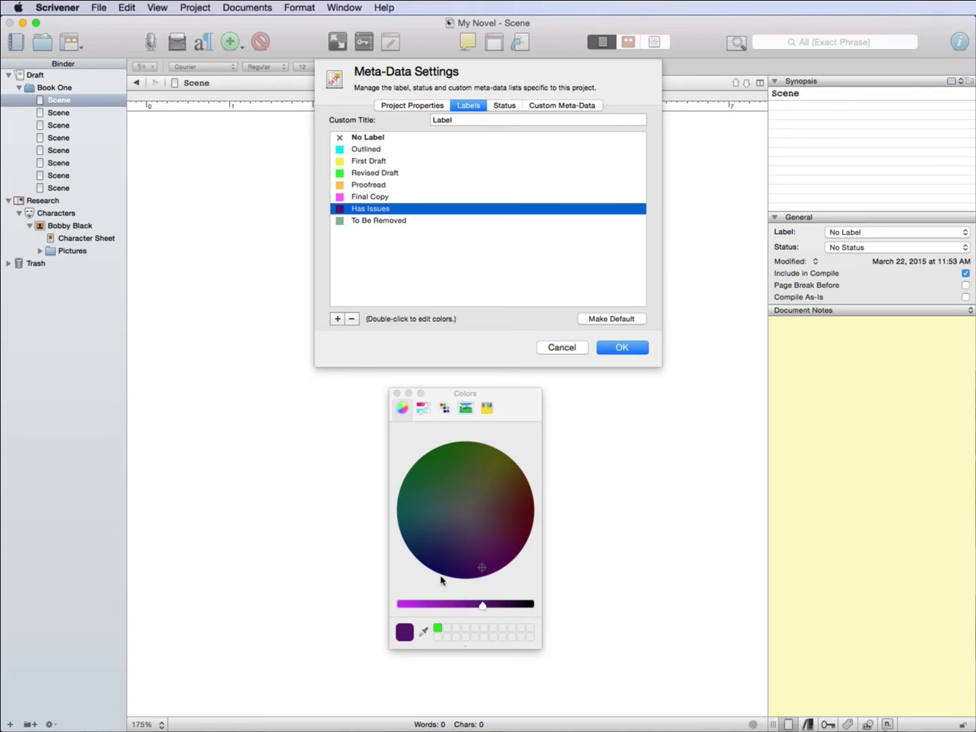
drag(434, 604, 373, 603)
mouse_move(488, 528)
mouse_down()
mouse_move(531, 516)
mouse_move(526, 505)
mouse_up()
double_click(340, 221)
drag(443, 606, 557, 608)
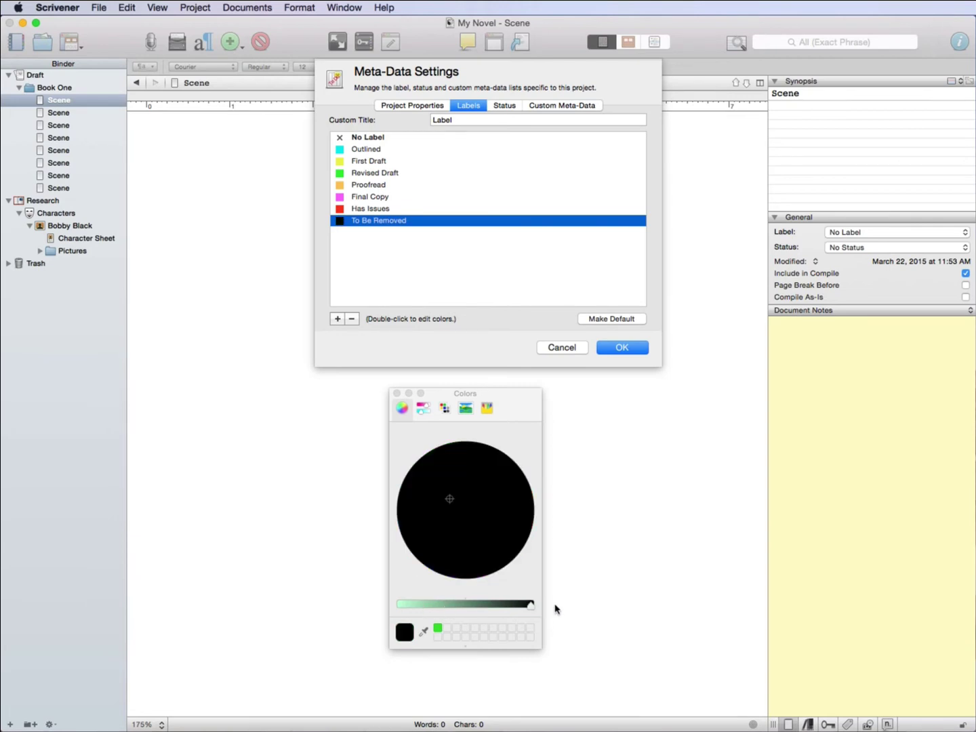
click(398, 394)
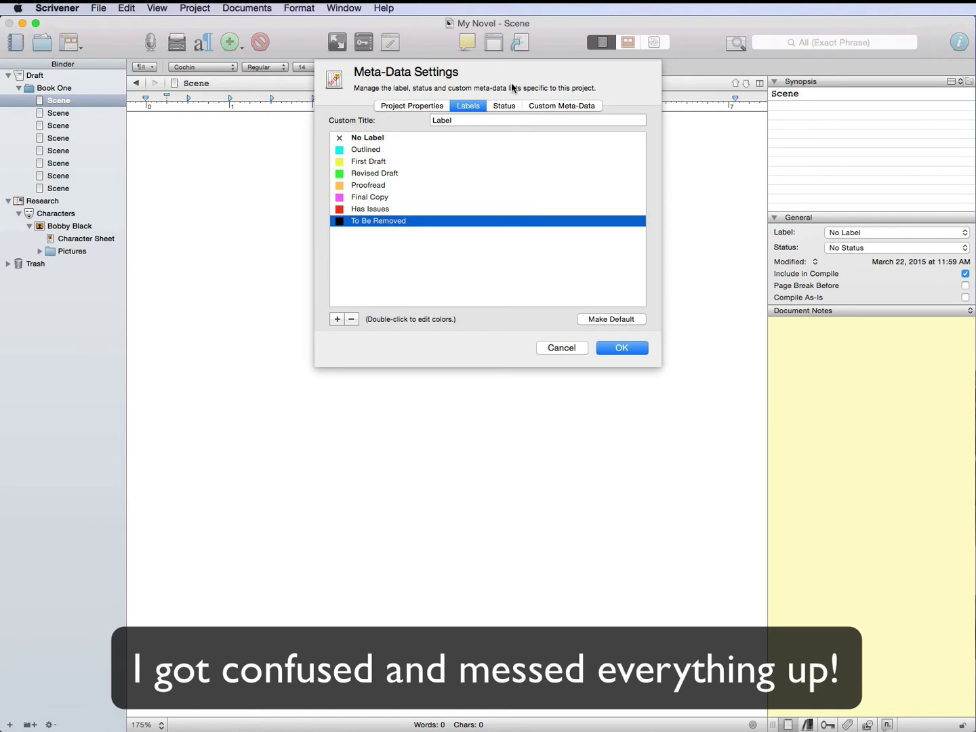
Step: Check the Status list, then accept the new label colours with OK
click(503, 110)
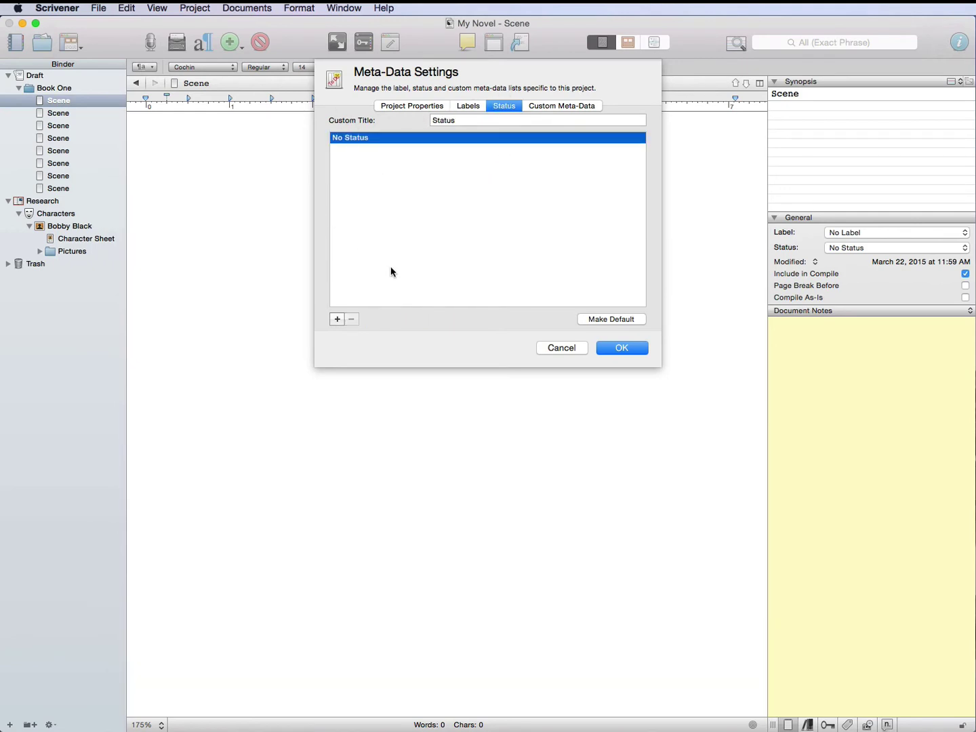
click(479, 109)
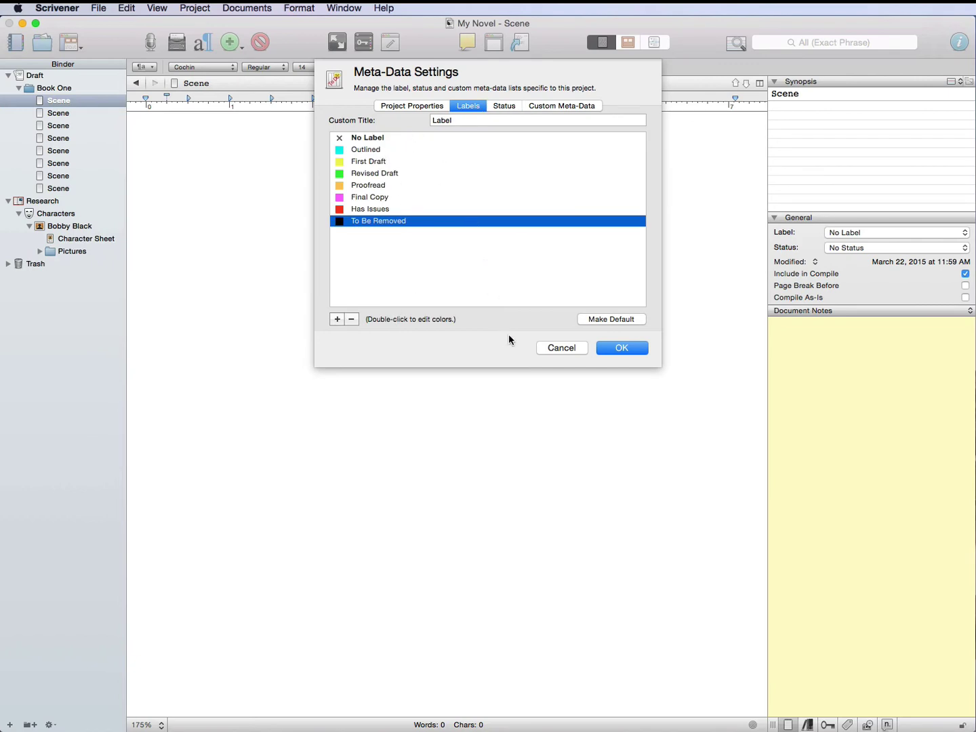
click(614, 351)
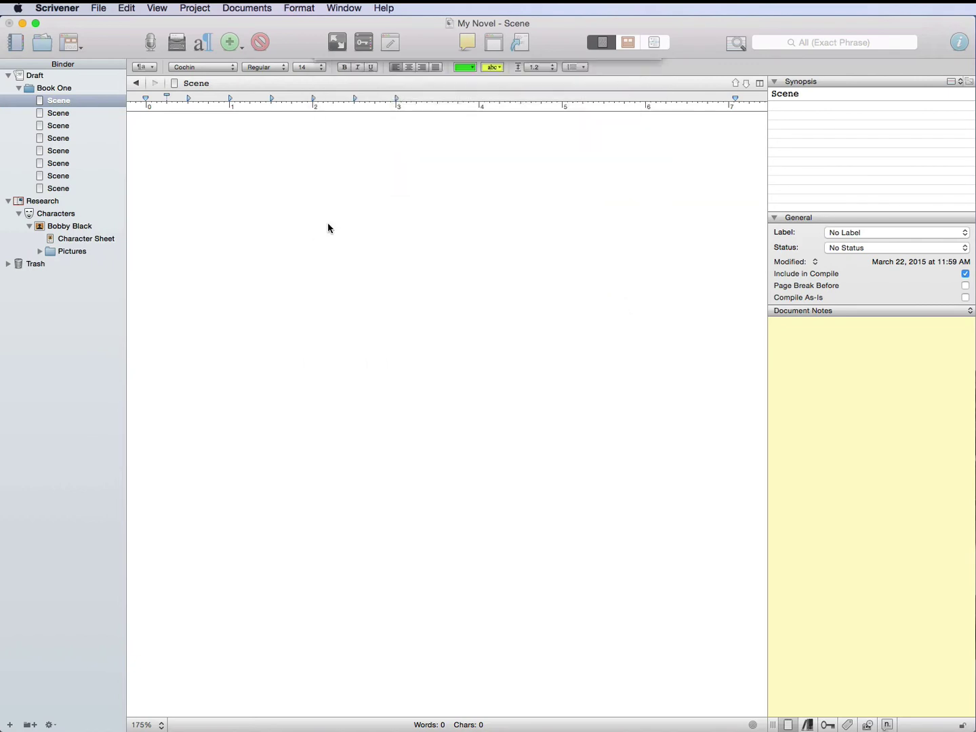
Step: Label the second scene Final Copy, the third Proofread and the fourth Revised Draft
click(865, 232)
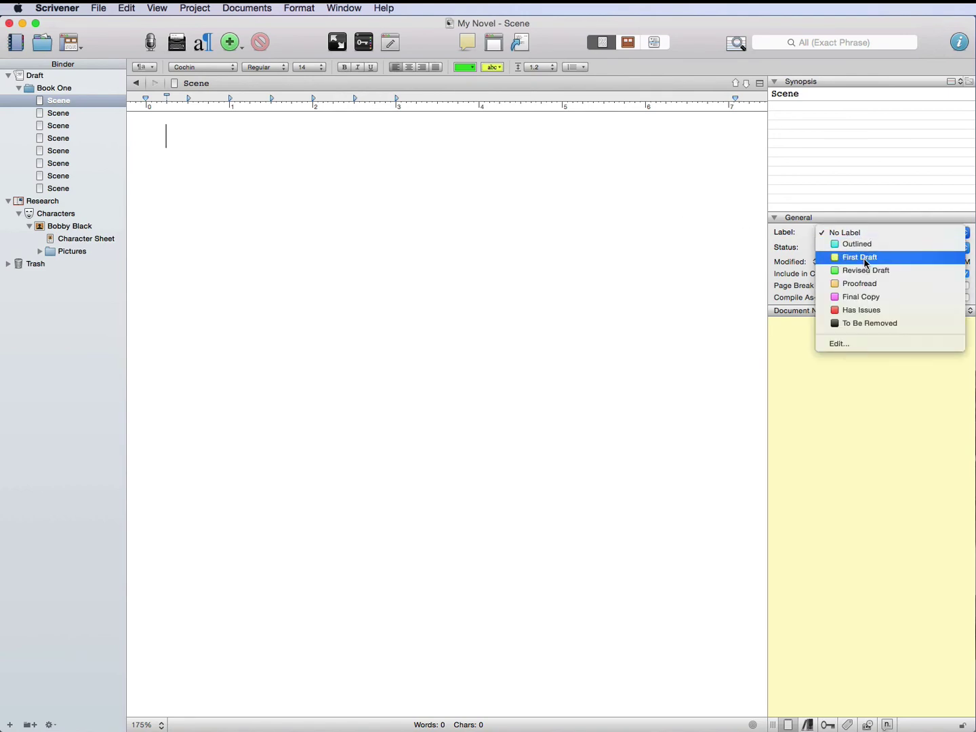
click(866, 285)
click(103, 114)
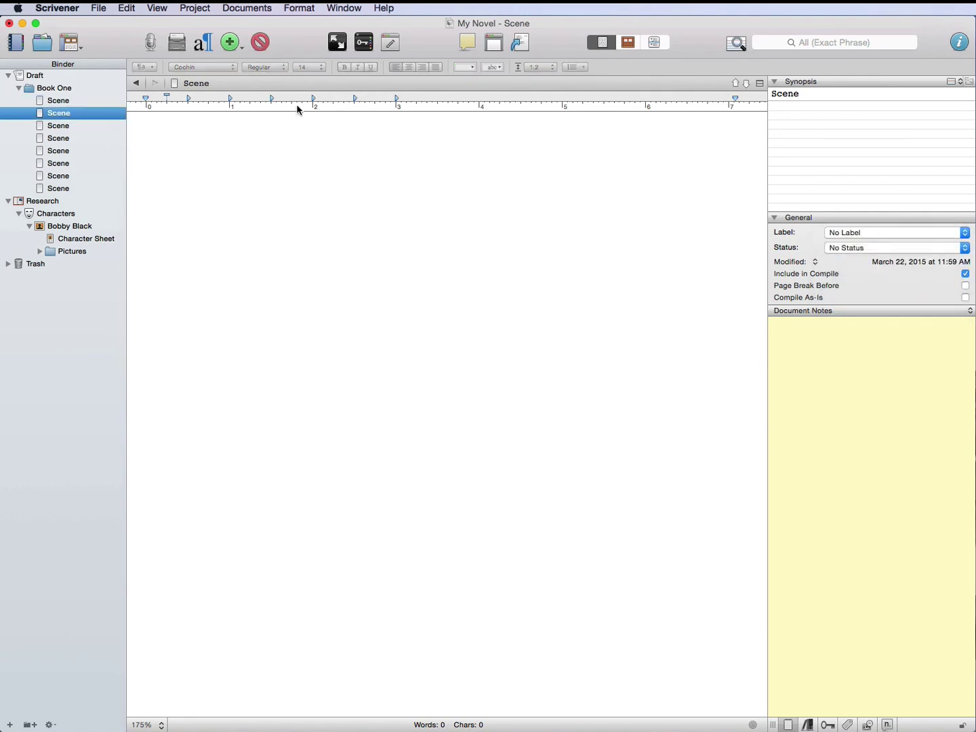
click(854, 232)
click(860, 296)
click(62, 126)
click(863, 235)
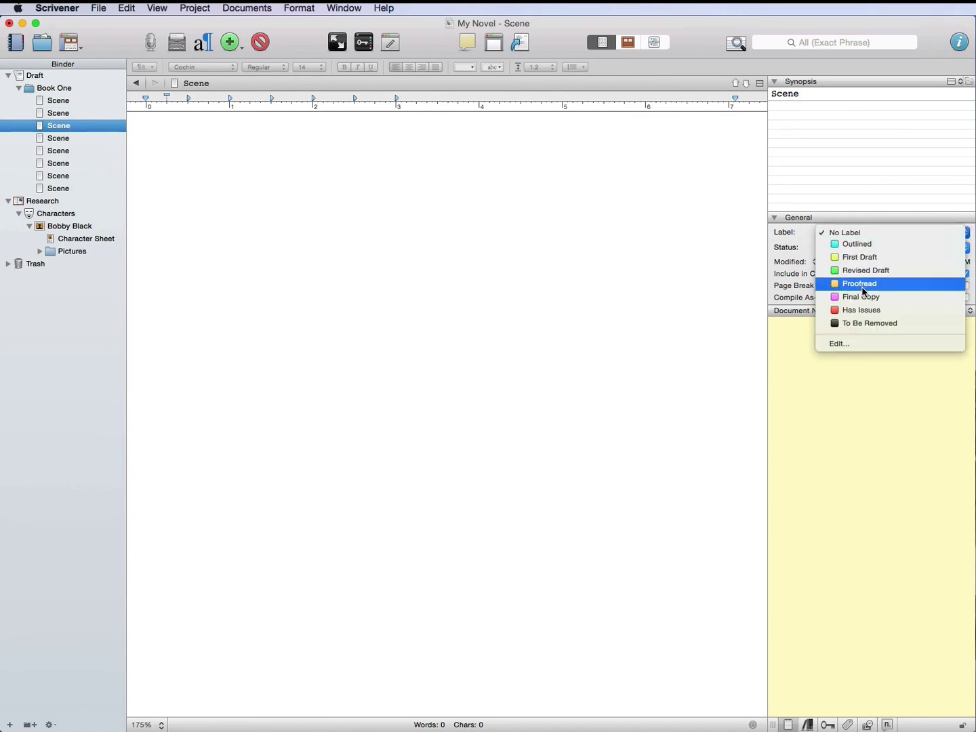
click(865, 283)
click(96, 139)
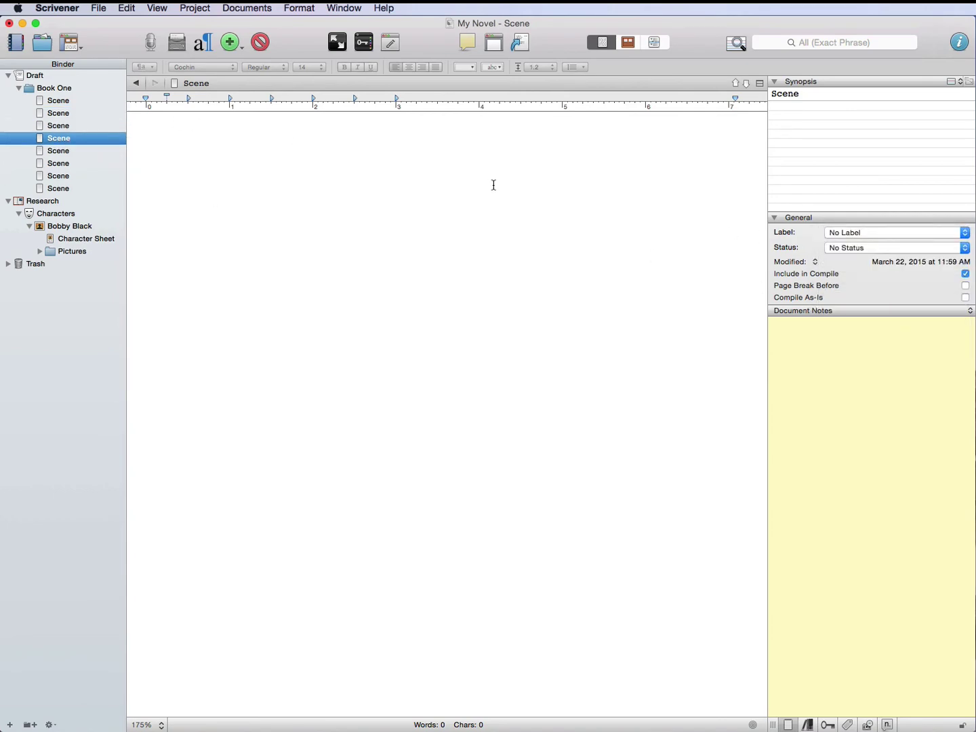
click(923, 233)
click(913, 272)
Step: Label scenes five to eight Revised Draft, First Draft, Has Issues and To Be Removed
click(71, 149)
click(840, 234)
click(838, 271)
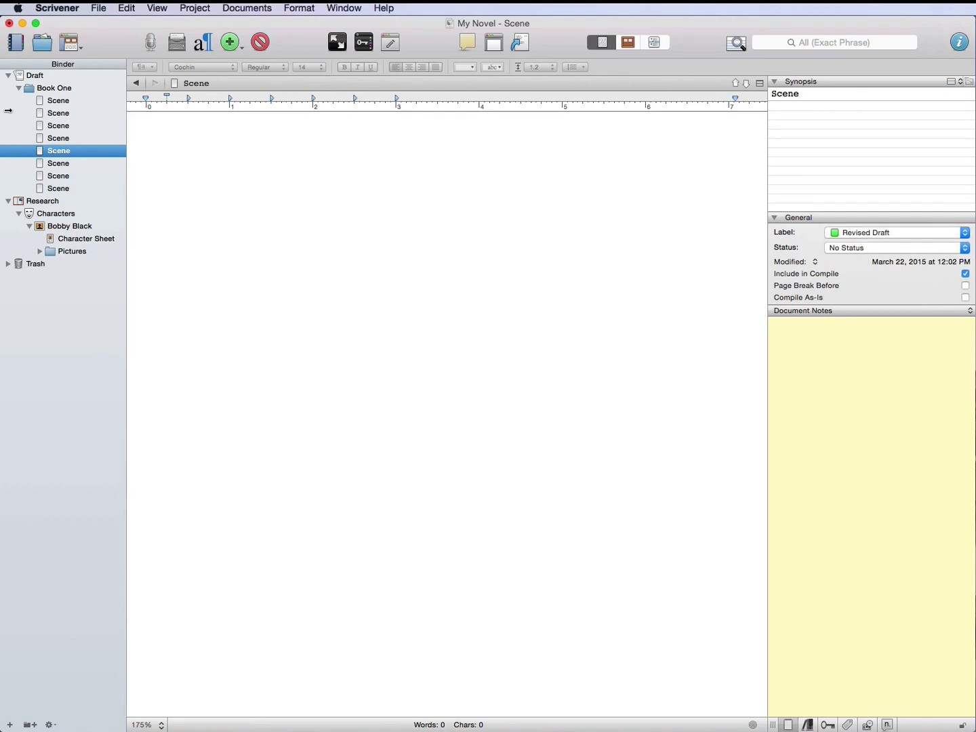
click(94, 164)
click(875, 233)
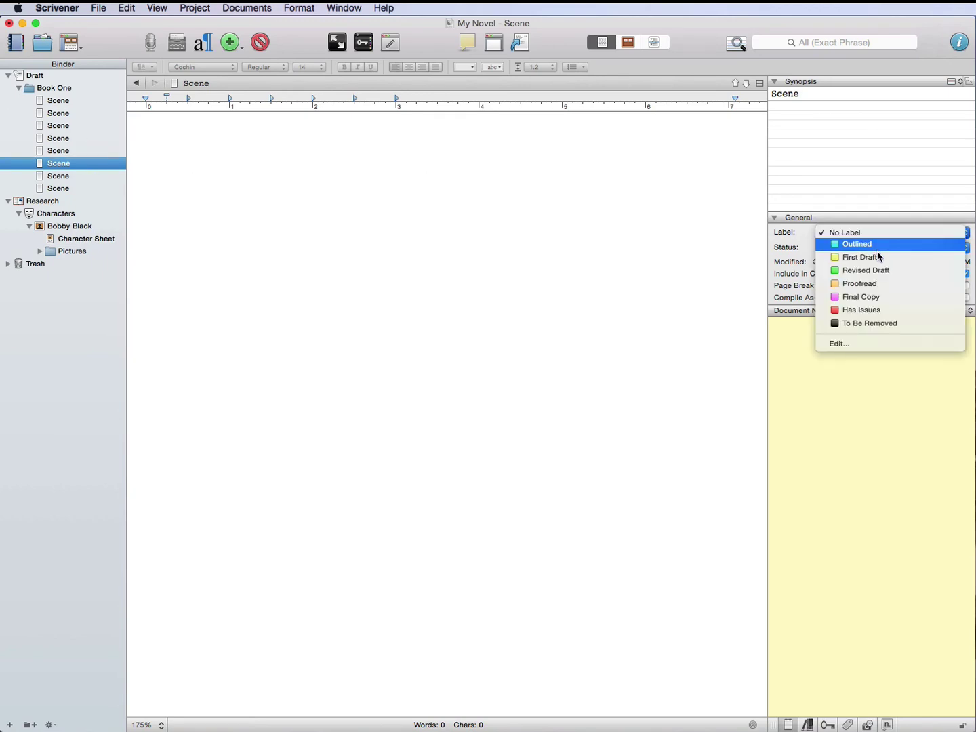
click(880, 260)
click(102, 177)
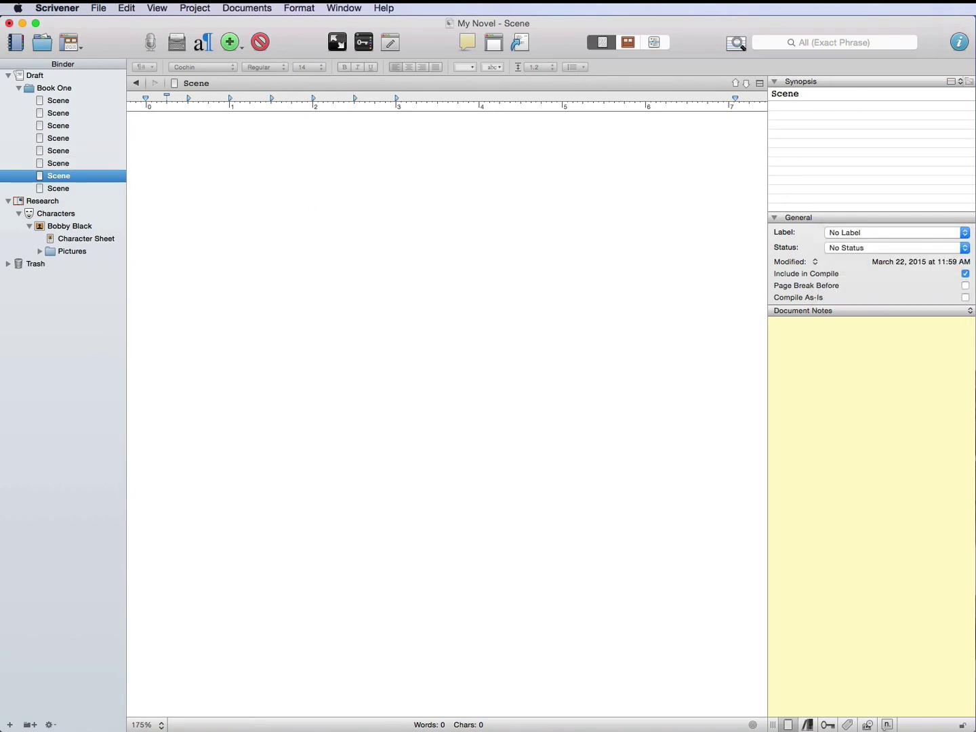
click(927, 232)
click(924, 309)
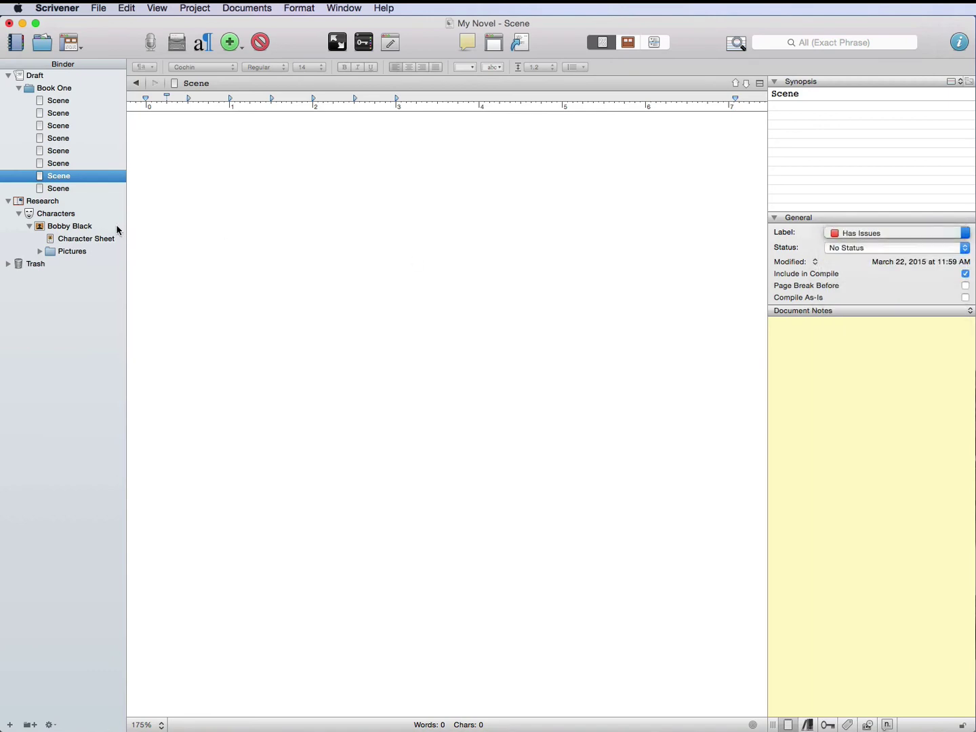
click(112, 188)
click(917, 233)
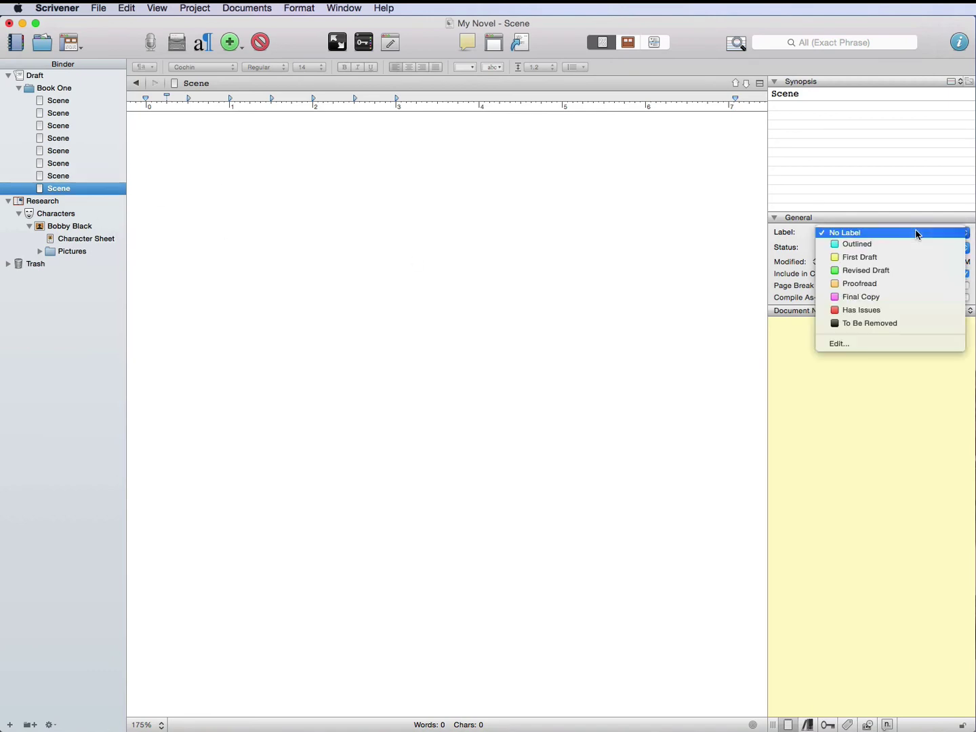
click(918, 323)
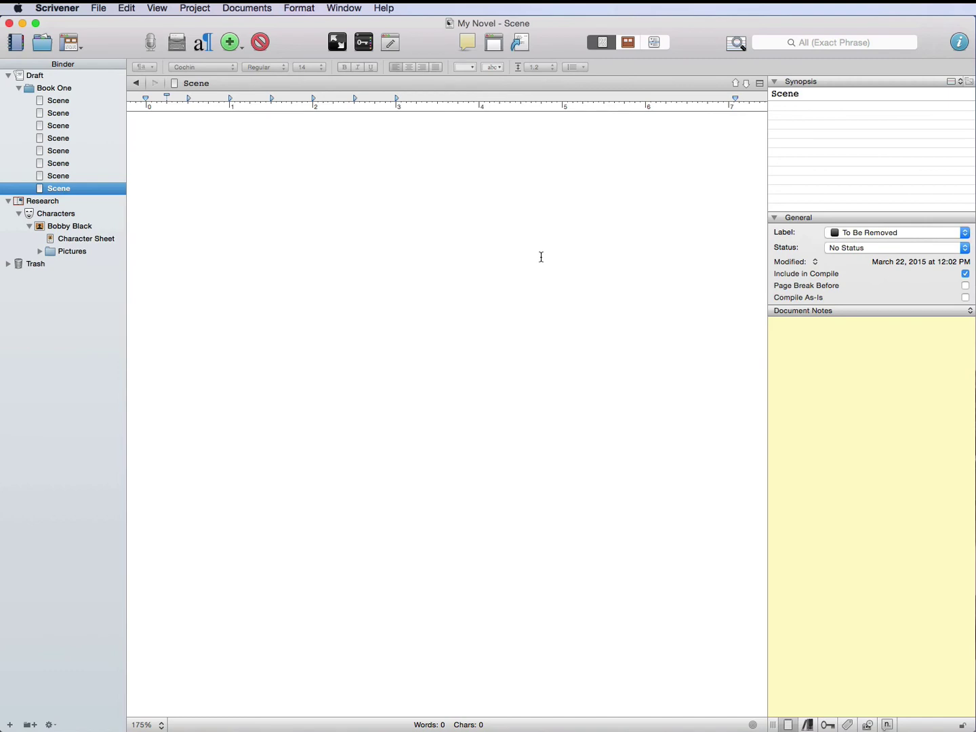
key(Up)
key(Up)
key(Up)
key(Up)
key(Up)
key(Up)
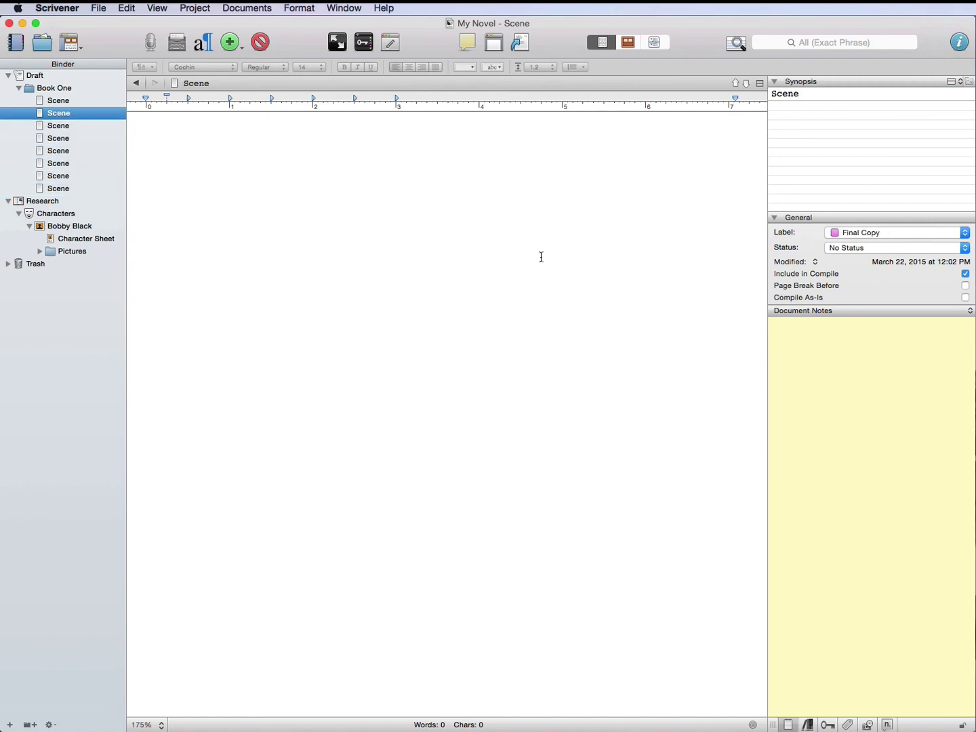
key(Up)
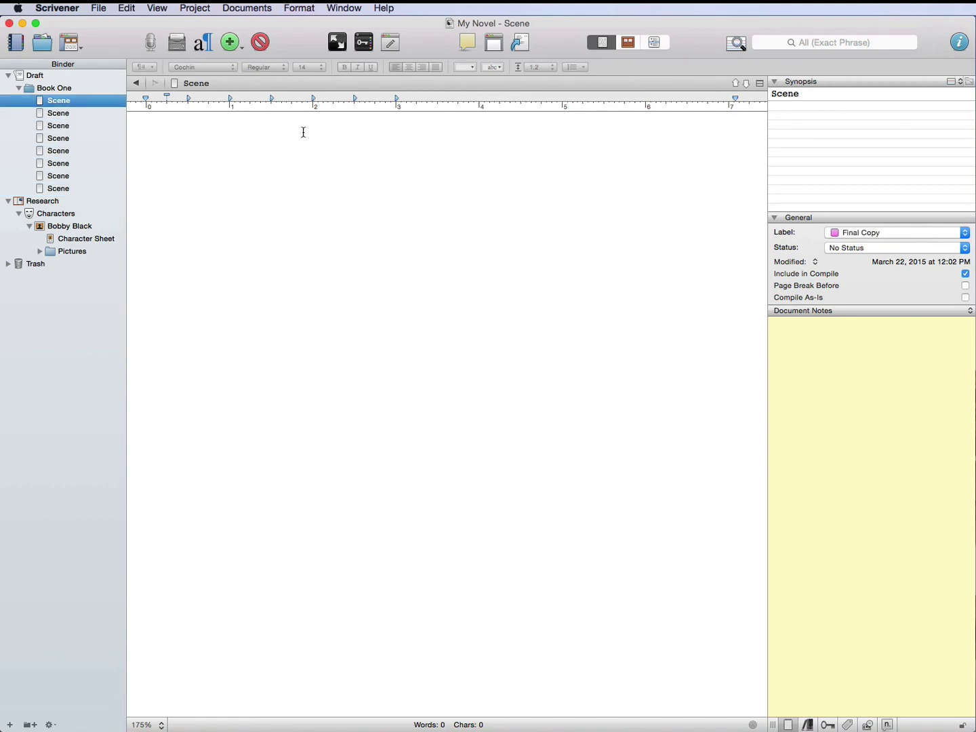
Step: Turn on View > Use Label Color In > Binder to tint the scene rows
click(163, 10)
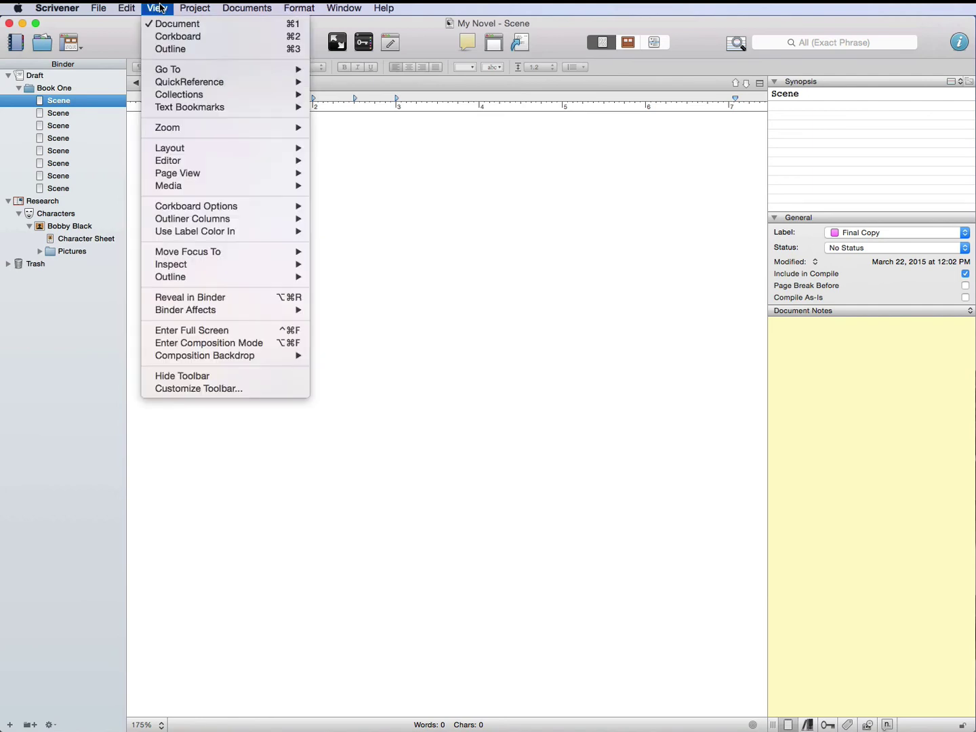
mouse_move(205, 233)
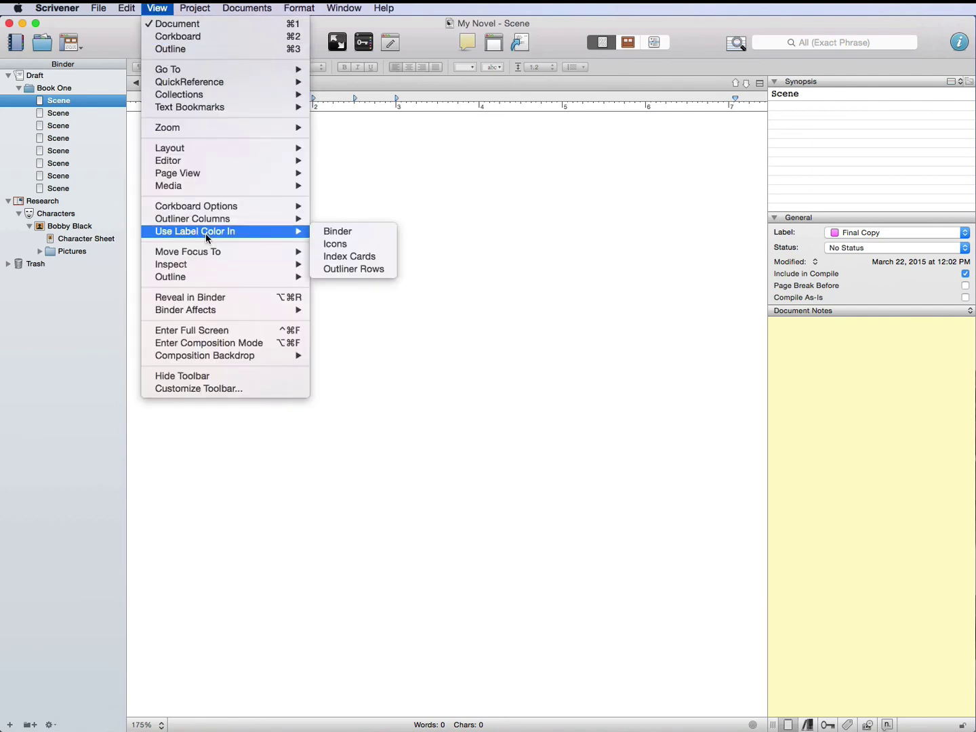
click(321, 231)
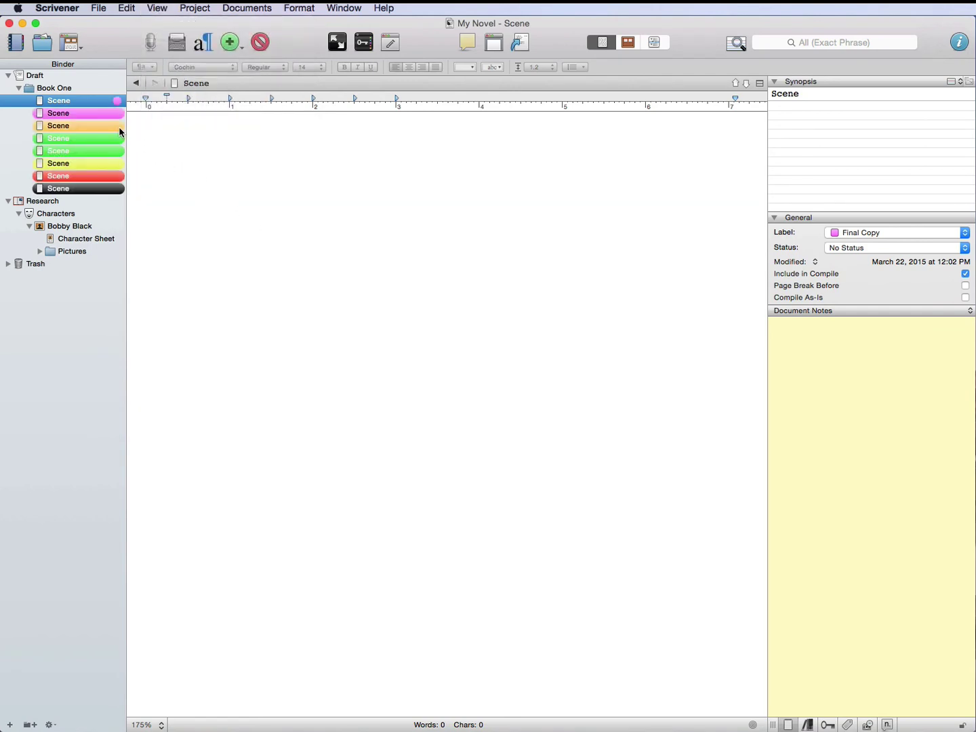
Step: Compare the tinted Proofread and First Draft scene rows, then reopen Meta-Data Settings
click(95, 124)
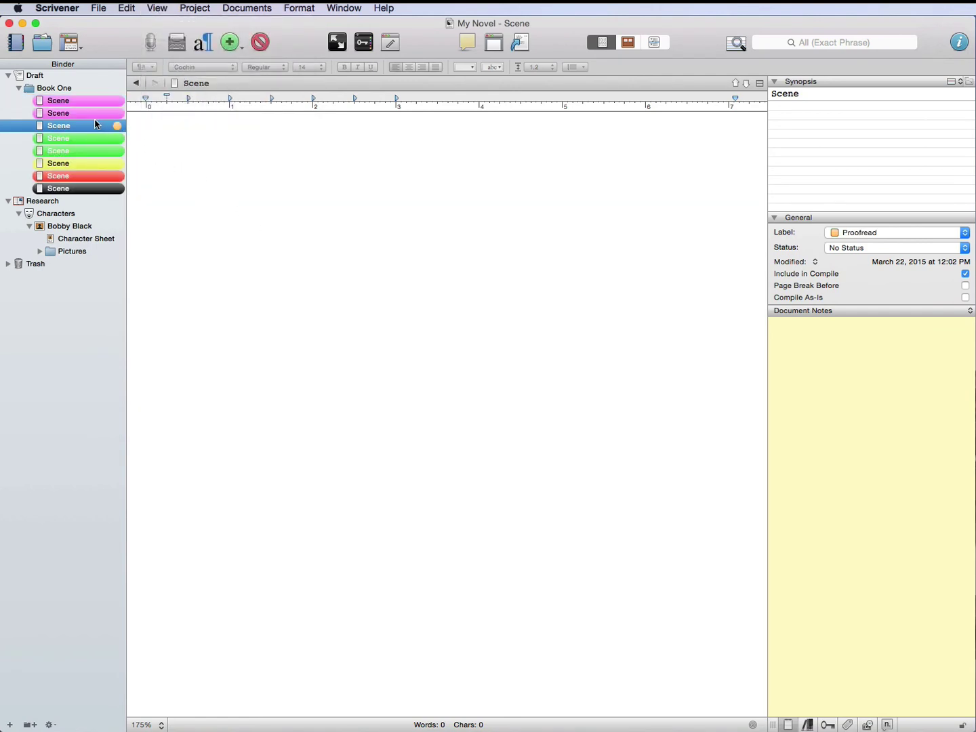
key(Up)
key(Down)
key(Down)
key(Down)
key(Down)
key(Down)
key(Down)
key(Up)
key(Up)
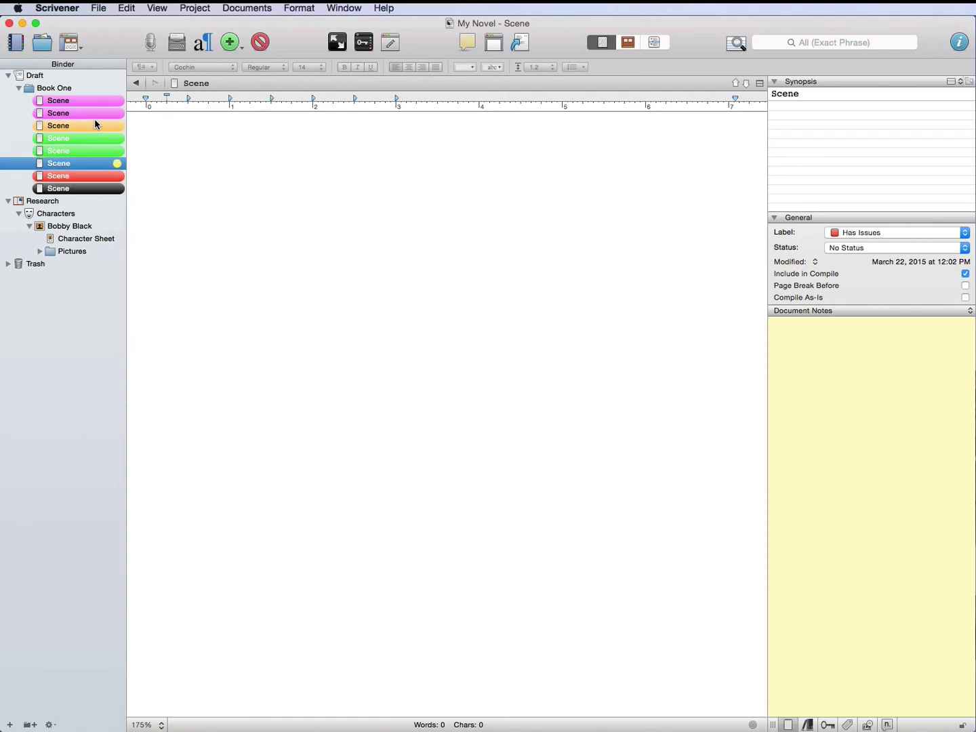
key(Up)
key(Up)
key(Up)
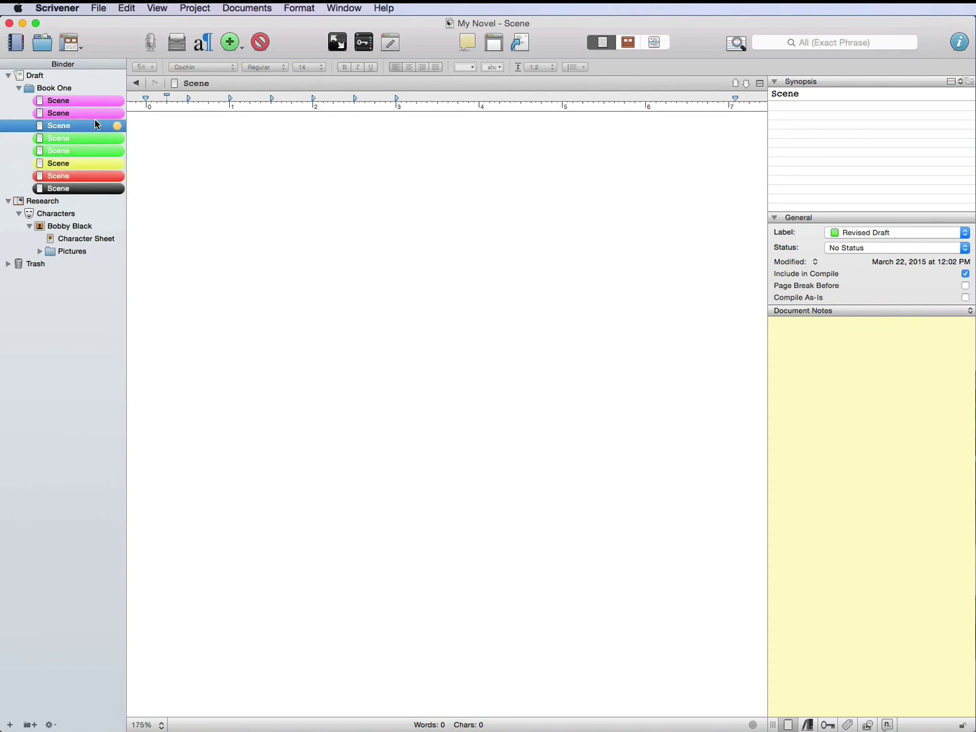
key(Down)
key(Down)
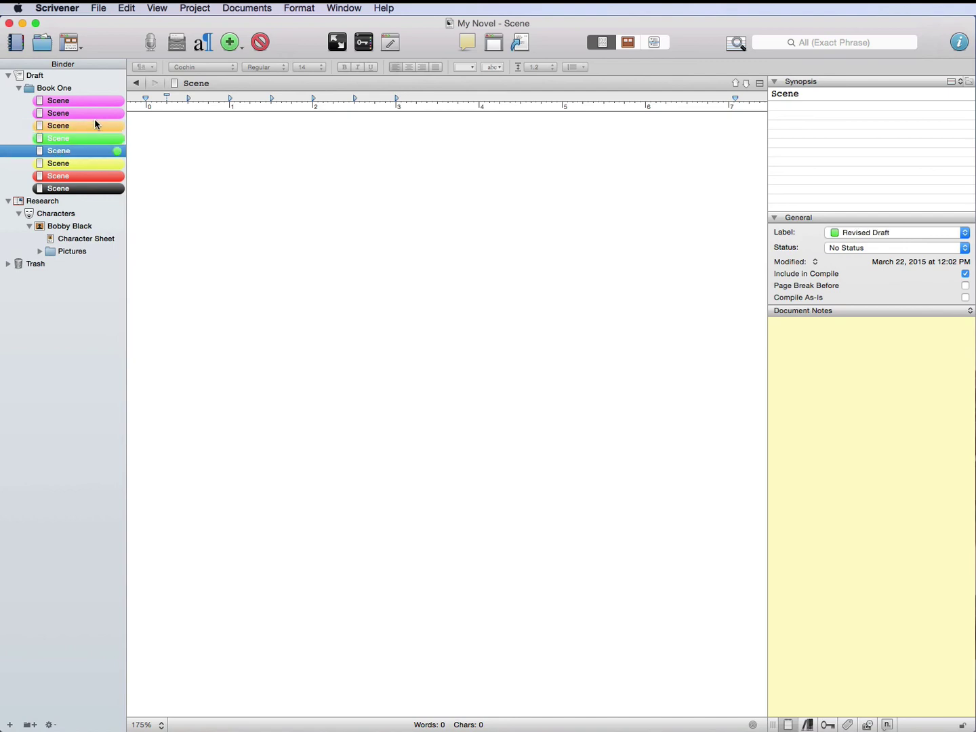
key(Down)
key(Up)
key(Up)
key(Up)
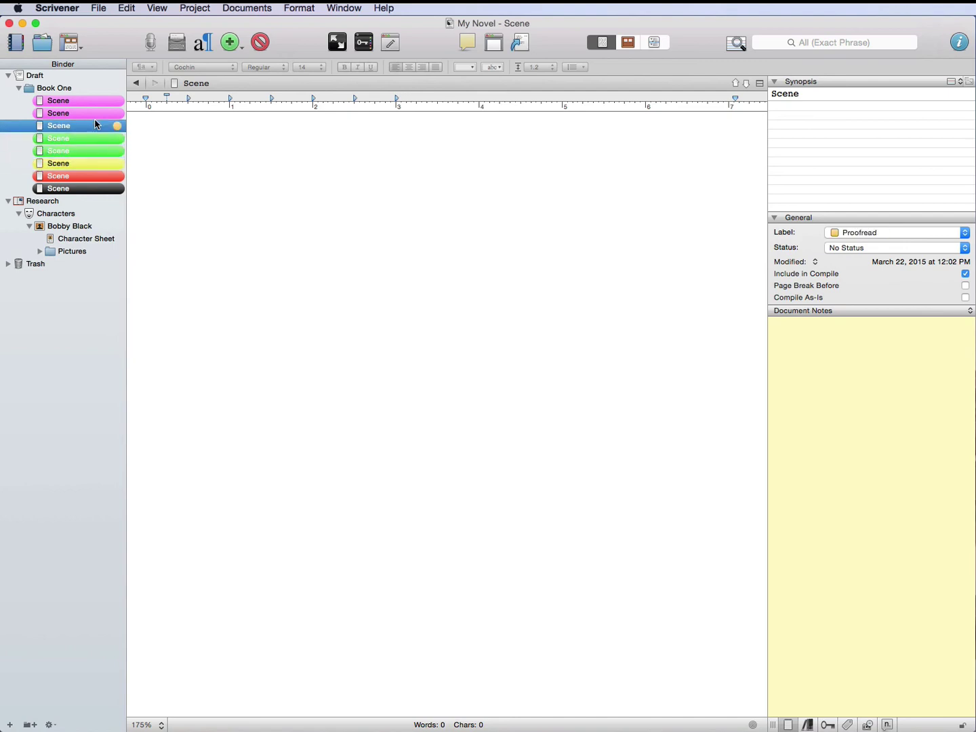
key(Down)
key(Down)
key(Down)
key(Up)
key(Up)
key(Up)
key(alt+super+comma)
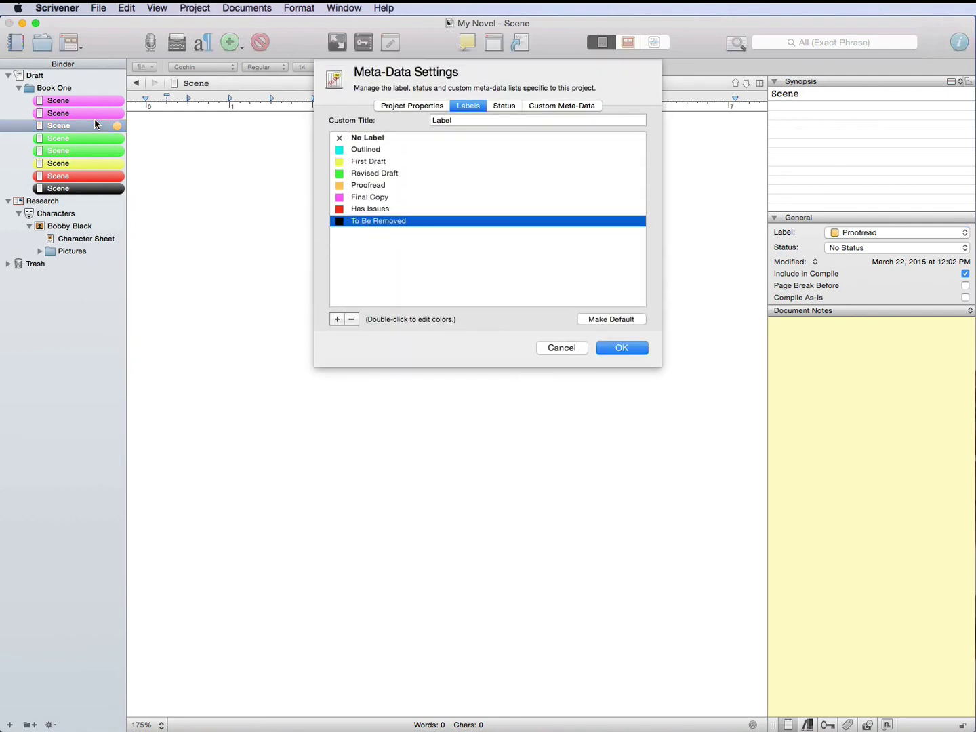
Step: Shift the Proofread label to a darker, deeper orange and confirm with OK
click(357, 187)
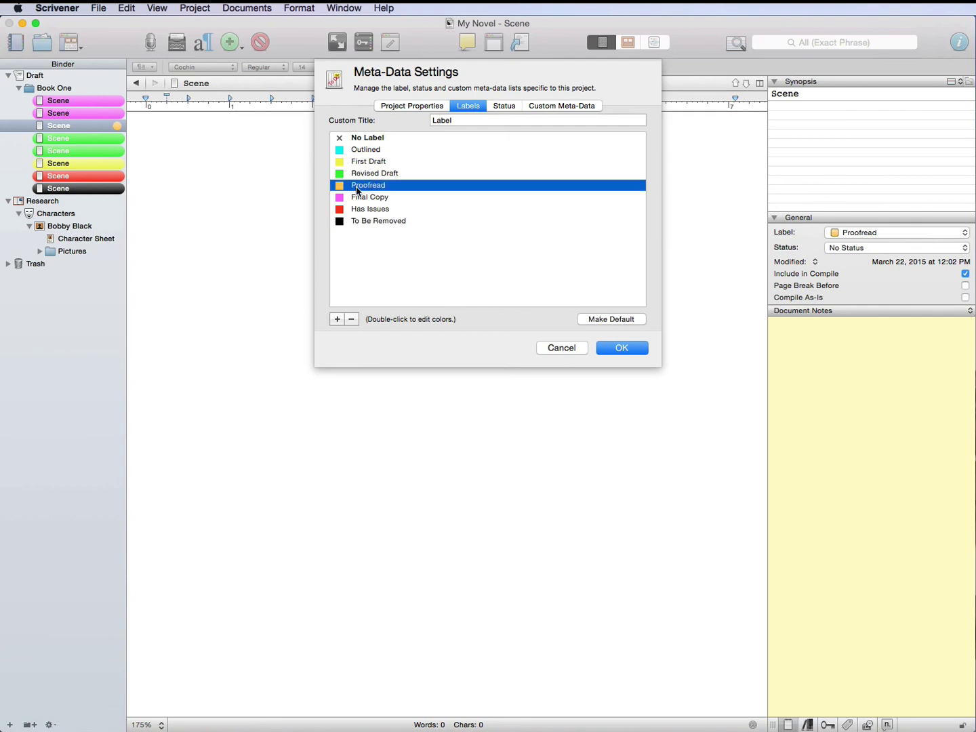
double_click(339, 186)
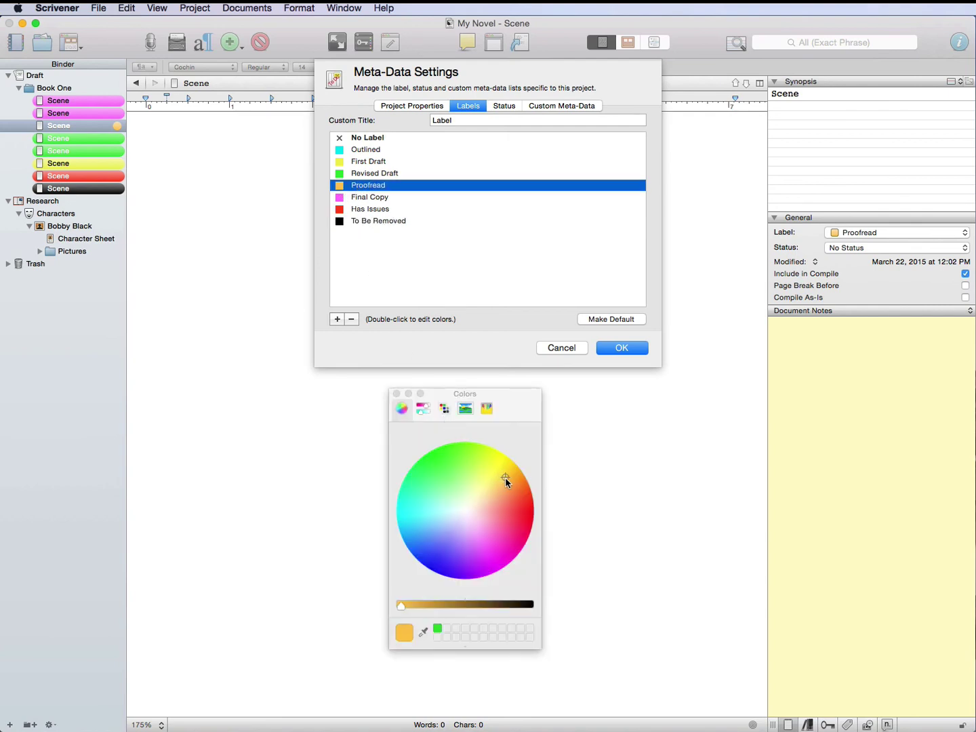
drag(509, 474, 525, 469)
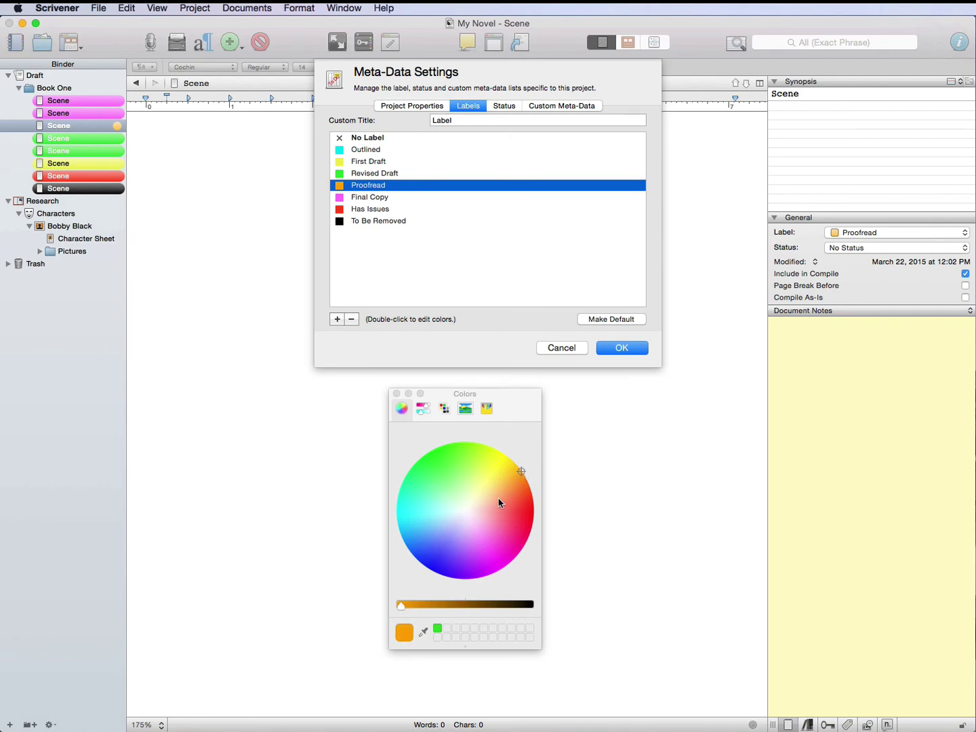
mouse_move(405, 605)
mouse_down()
mouse_move(420, 606)
mouse_move(412, 606)
mouse_up()
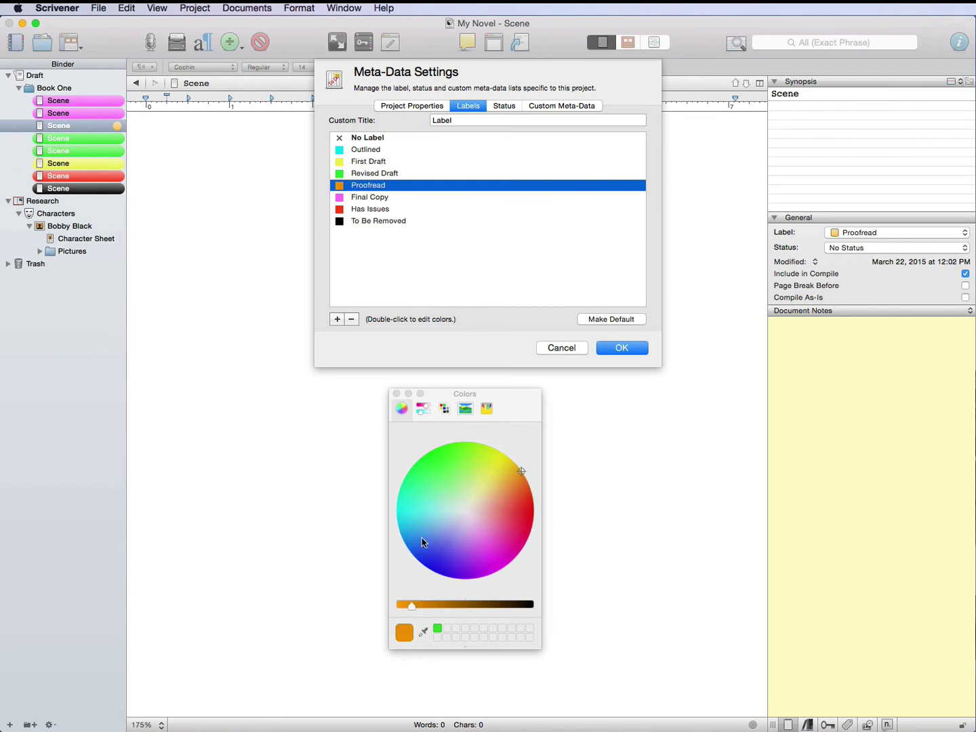
click(397, 394)
click(612, 348)
click(75, 176)
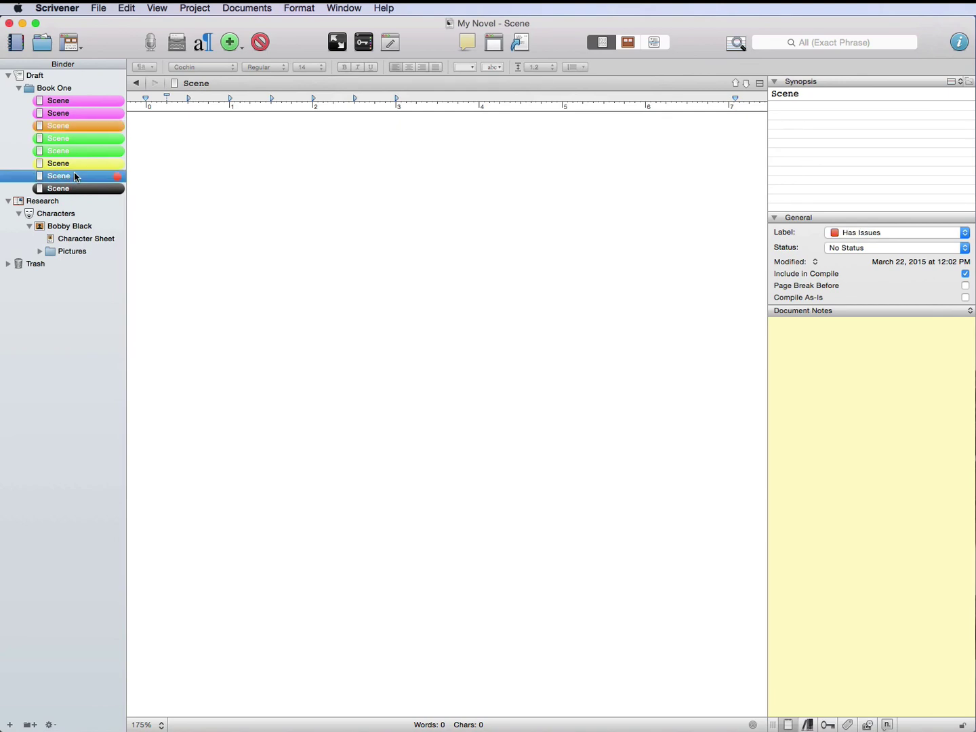
Step: Step through the Book One scene rows to check each label colour, including the new orange
key(Up)
key(Up)
key(Up)
key(Up)
key(Up)
key(Up)
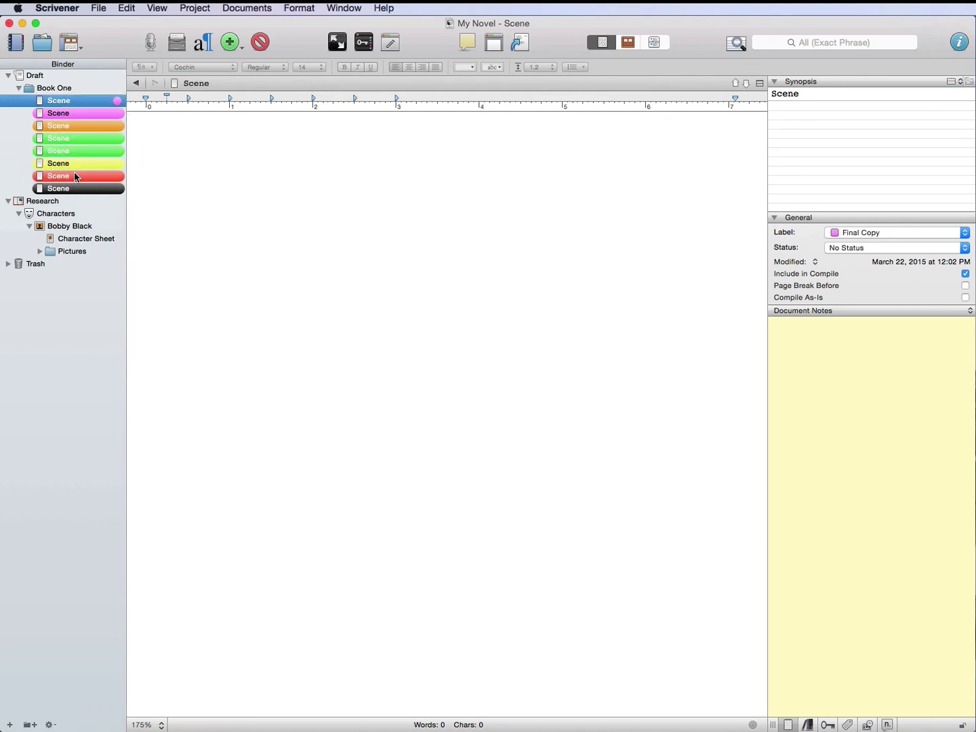
key(Up)
key(Down)
key(Down)
key(Down)
key(Down)
key(Down)
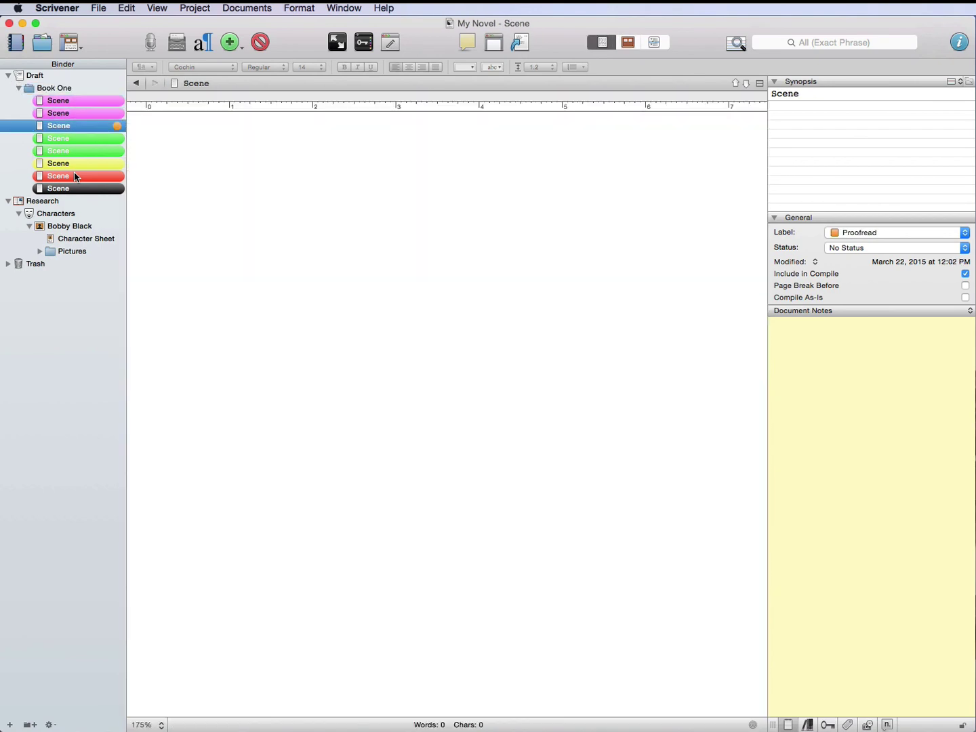
key(Up)
key(Down)
key(Down)
key(Up)
key(Up)
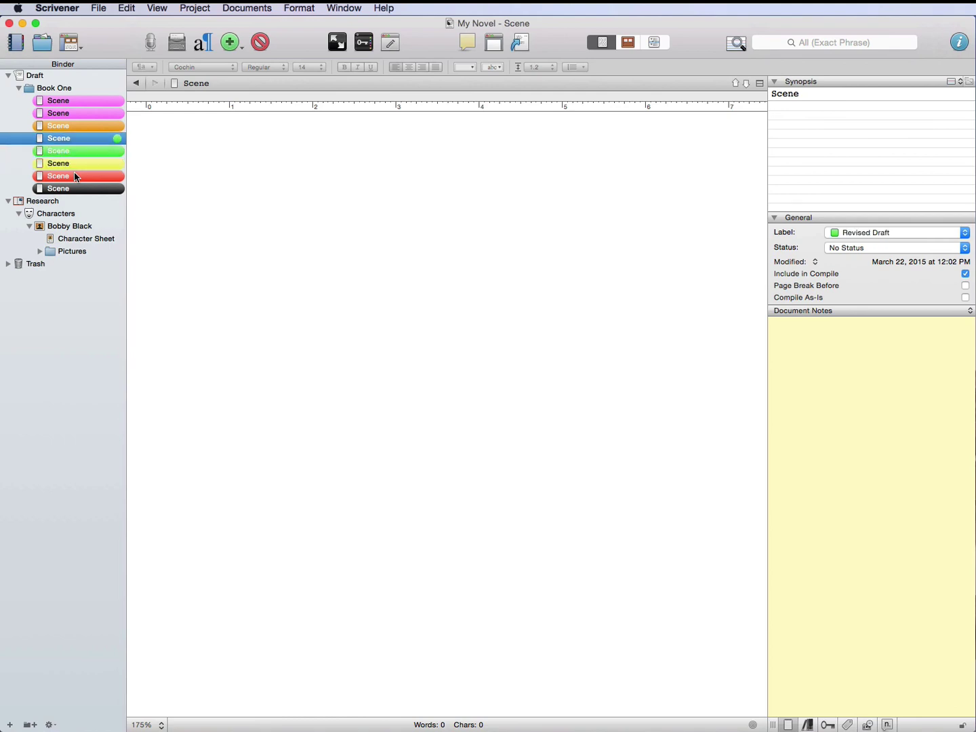
key(Up)
key(Up)
key(Up)
key(Up)
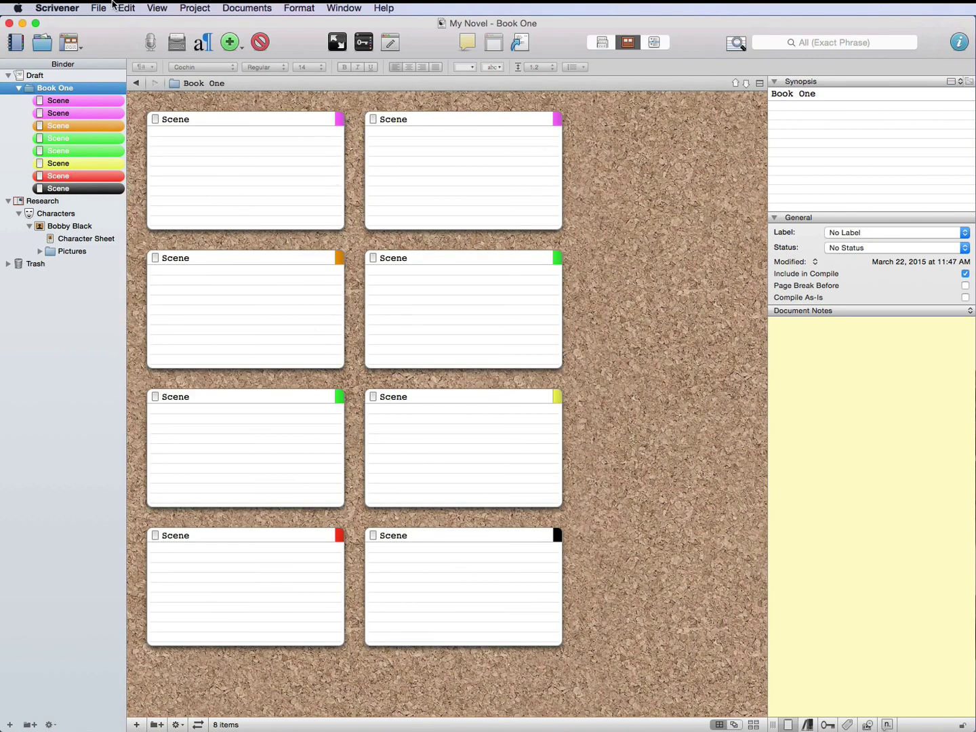
Step: Turn on View > Use Label Color In > Index Cards to tint the corkboard cards
click(155, 10)
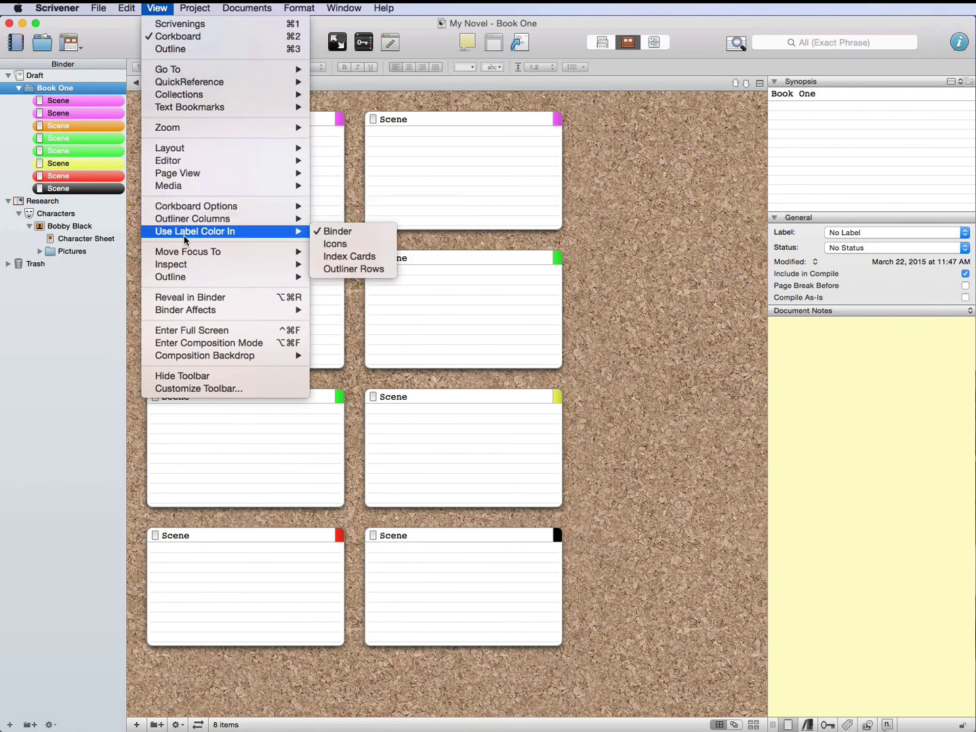
mouse_move(284, 238)
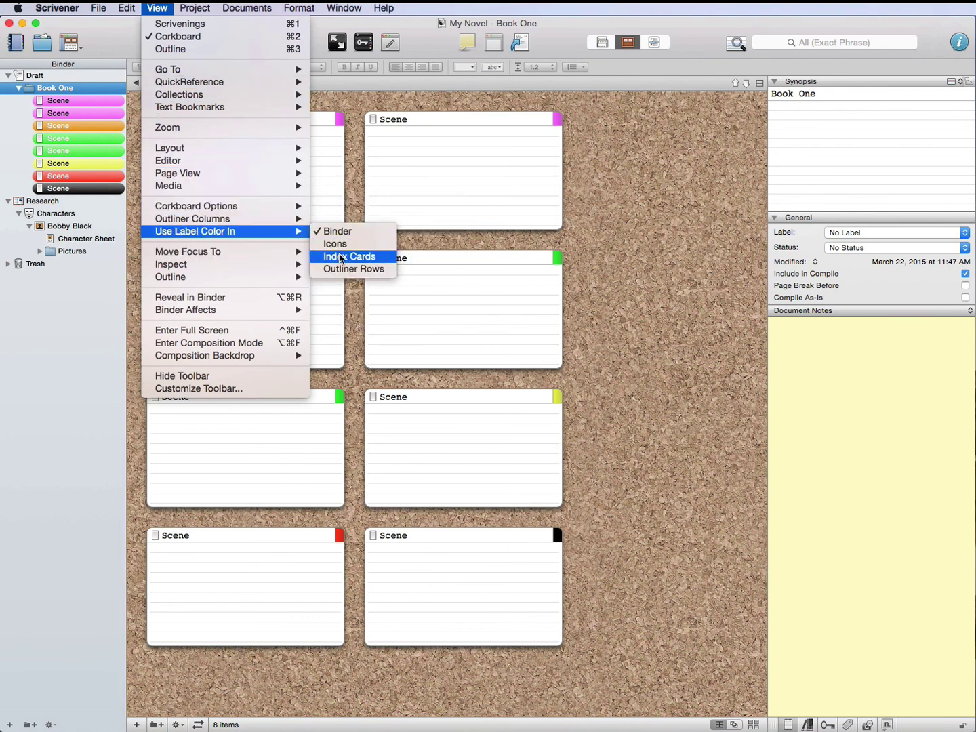
click(342, 257)
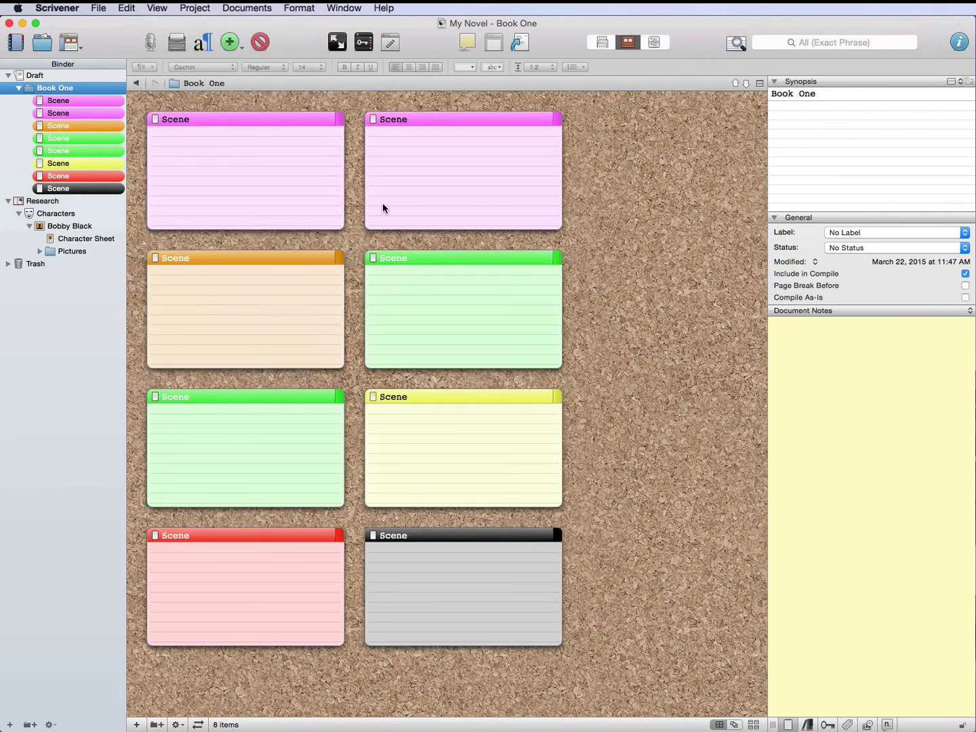